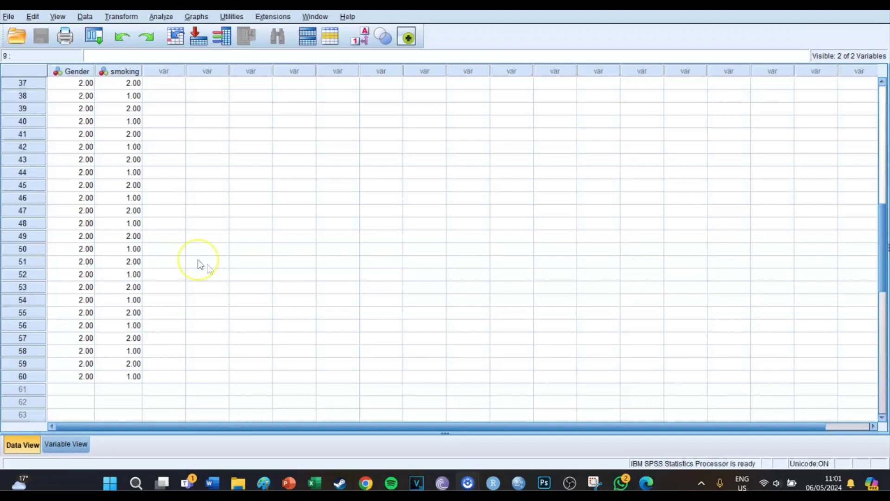
# Set up a Crosstabs analysis with Gender as the row variable and smoking as the column variable.
pyautogui.scroll(12, 105, 185)
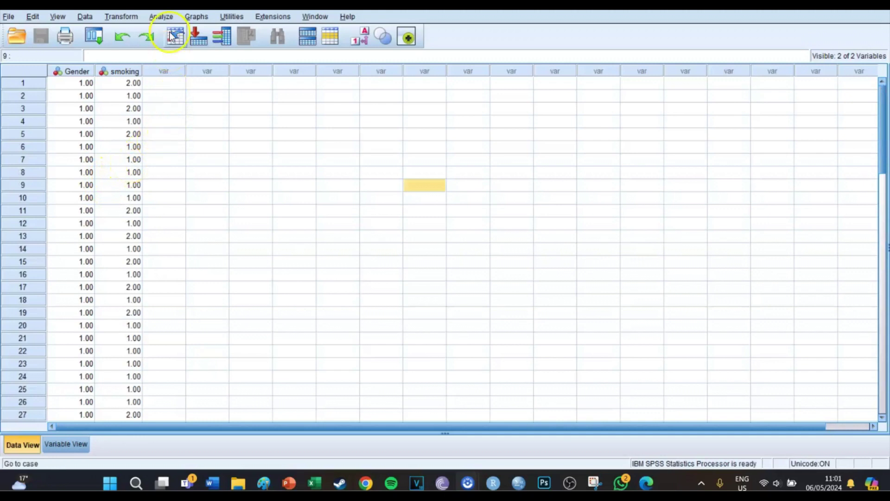
pyautogui.click(163, 17)
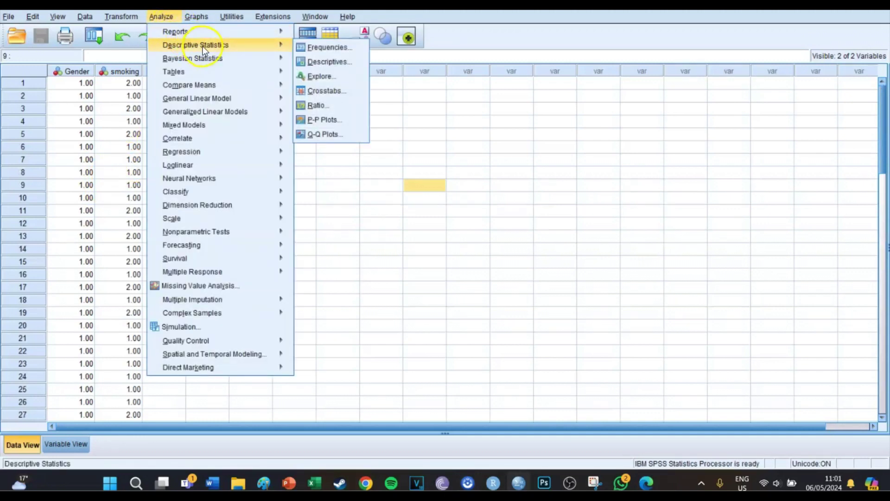
pyautogui.moveTo(274, 38)
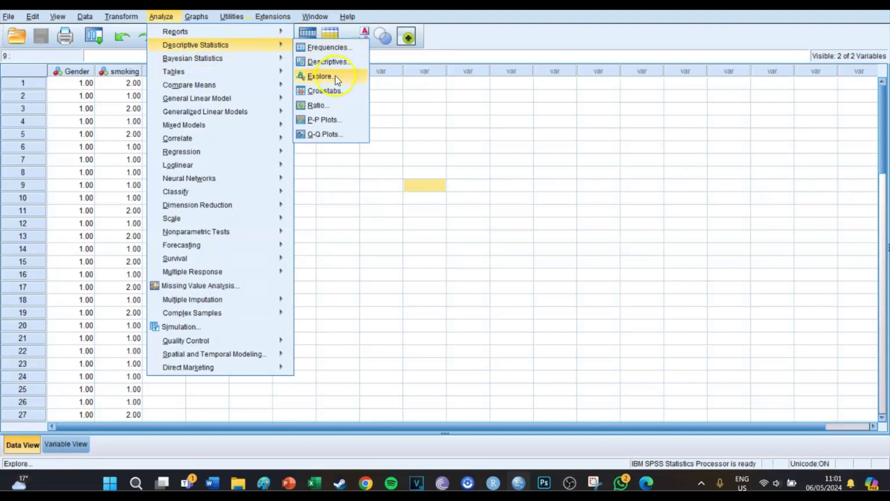
pyautogui.click(335, 89)
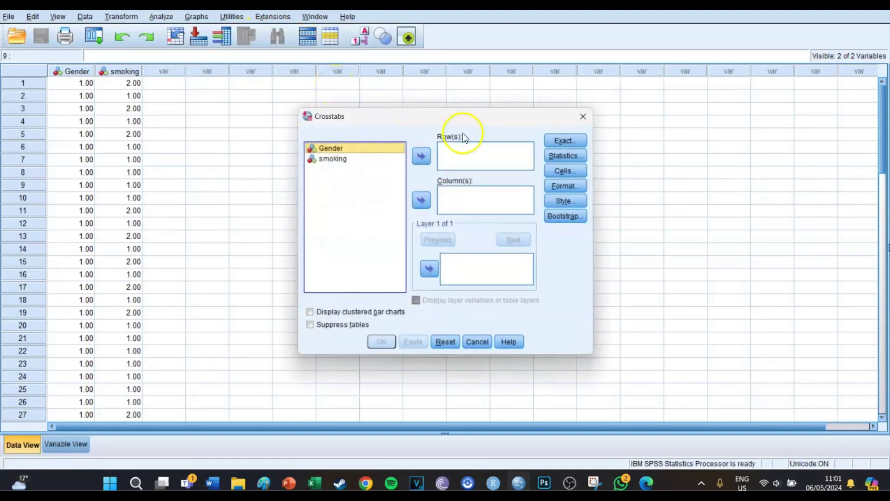
pyautogui.click(421, 157)
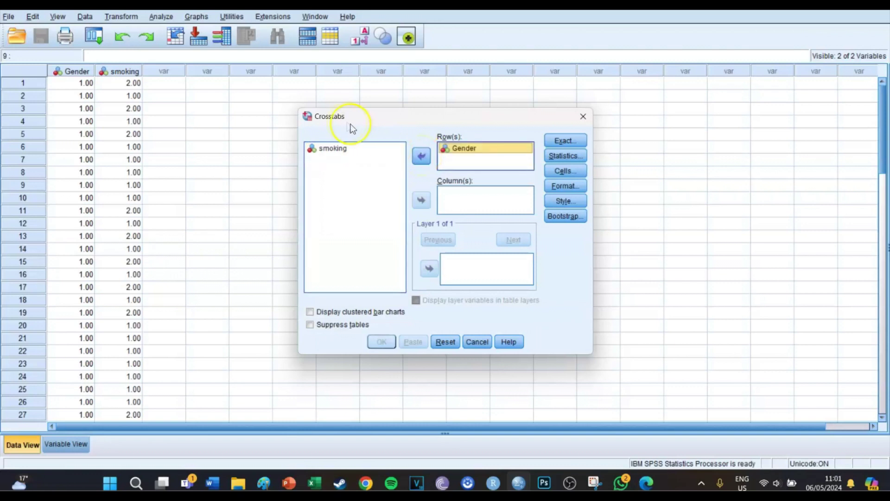
pyautogui.click(336, 146)
pyautogui.click(421, 200)
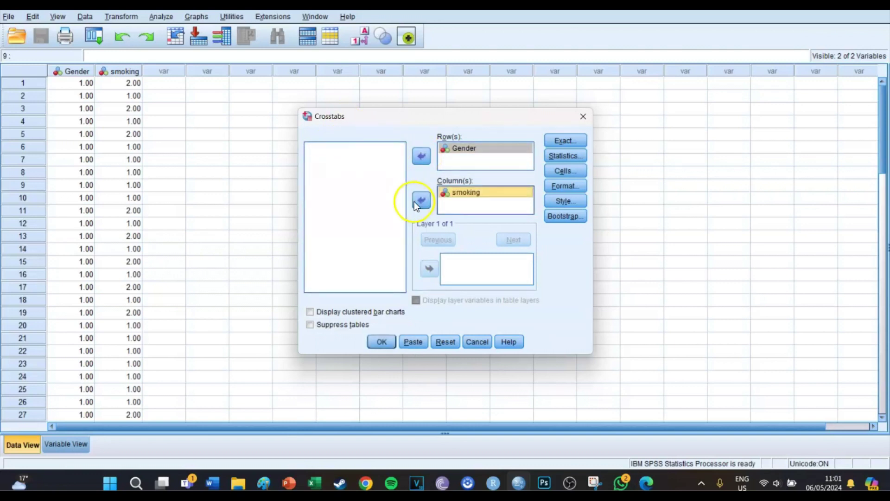
# Enable the Chi-square statistic for the crosstab and paste the analysis as syntax.
pyautogui.click(566, 157)
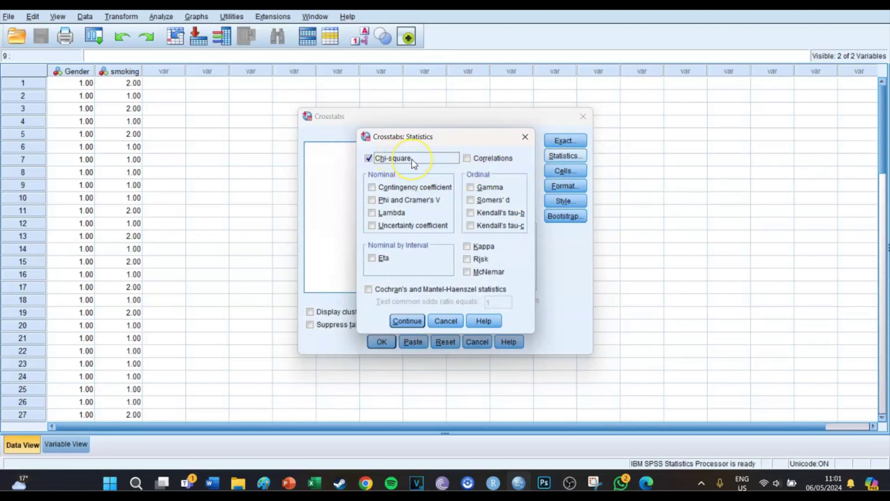
pyautogui.click(409, 319)
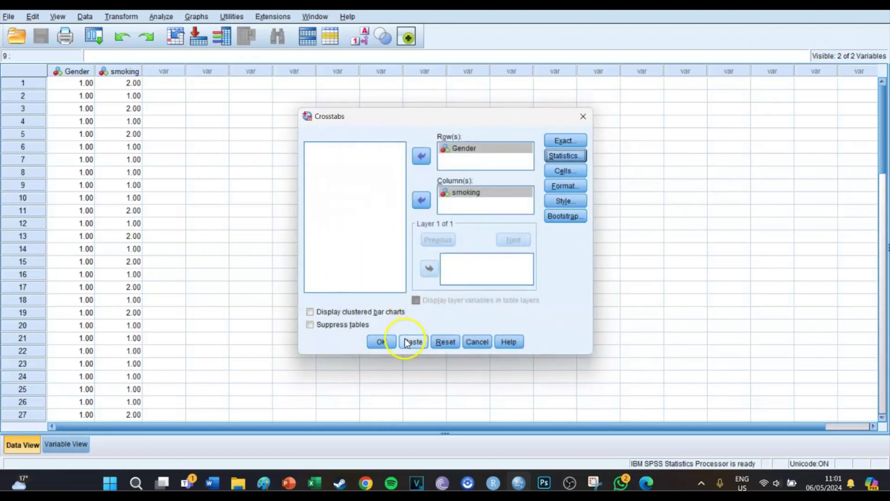
pyautogui.click(406, 342)
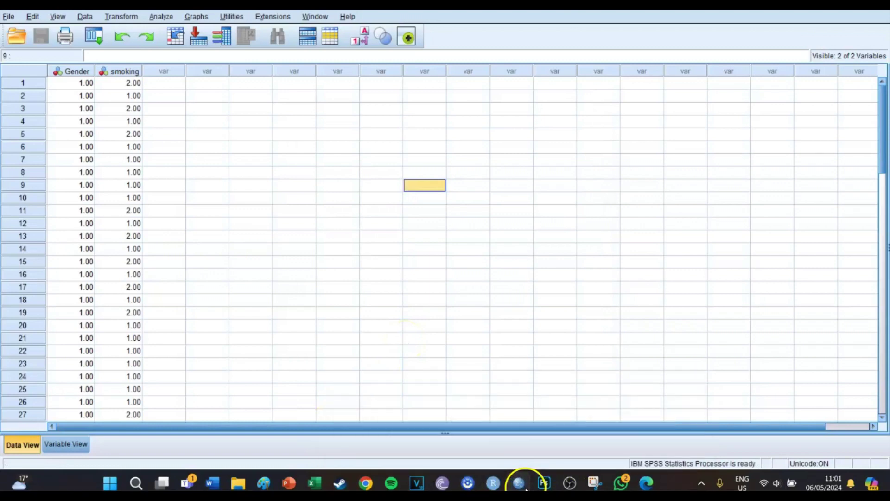
# Run the pasted CROSSTABS syntax for Gender by smoking and review the crosstabulation and Chi-Square Tests output.
pyautogui.moveTo(526, 489)
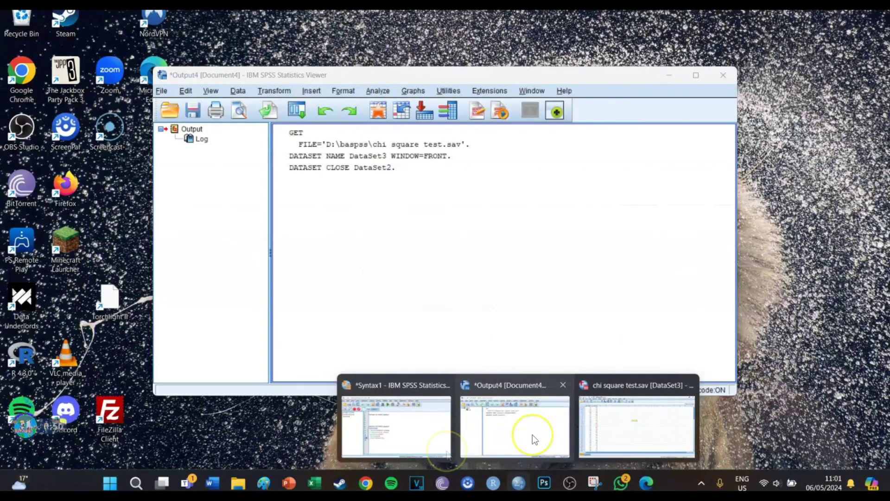
pyautogui.click(393, 456)
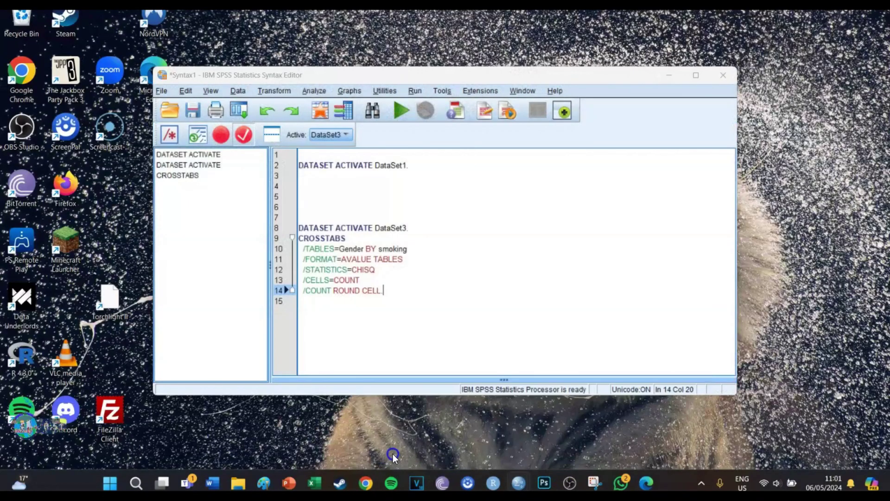
pyautogui.moveTo(389, 297); pyautogui.dragTo(292, 229)
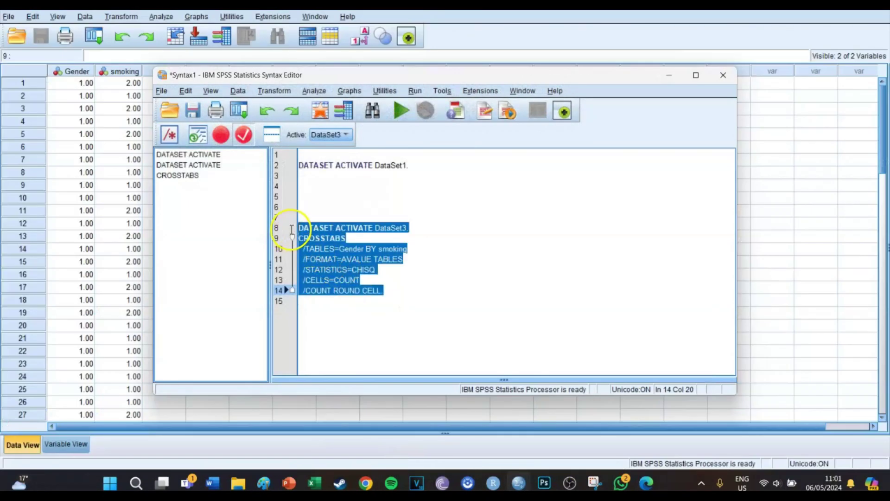
pyautogui.click(402, 112)
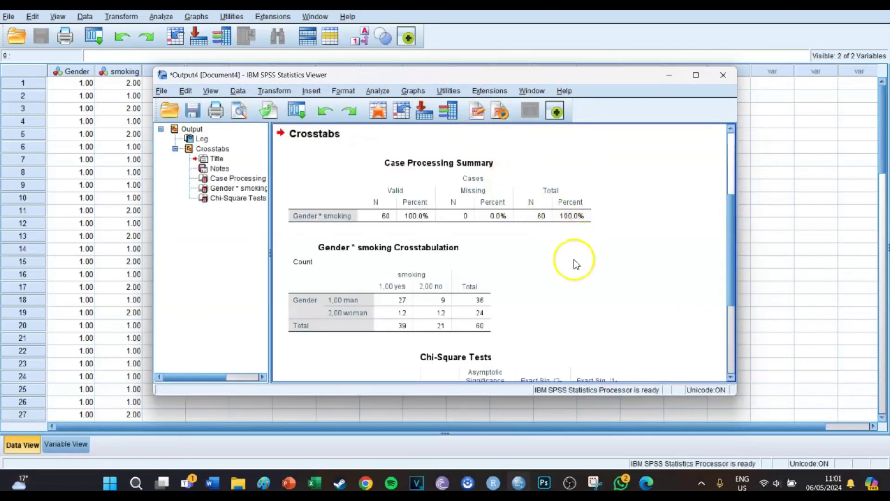
pyautogui.scroll(-2, 574, 259)
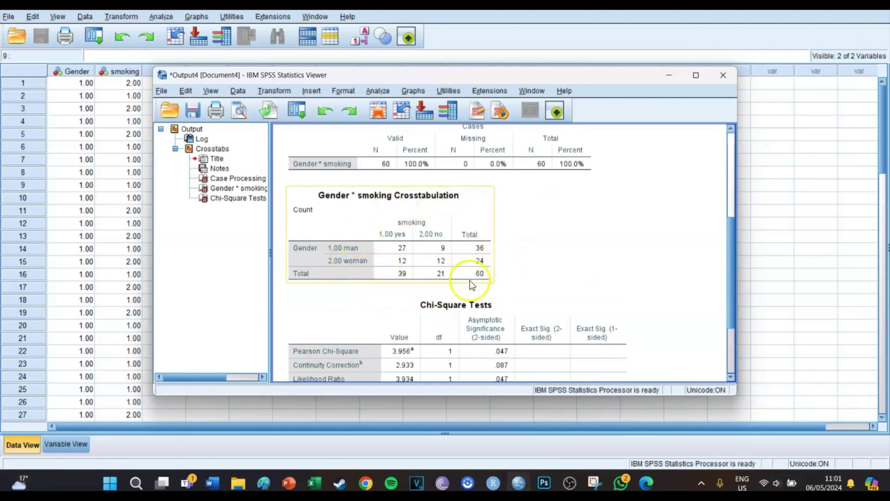
pyautogui.scroll(-4, 548, 238)
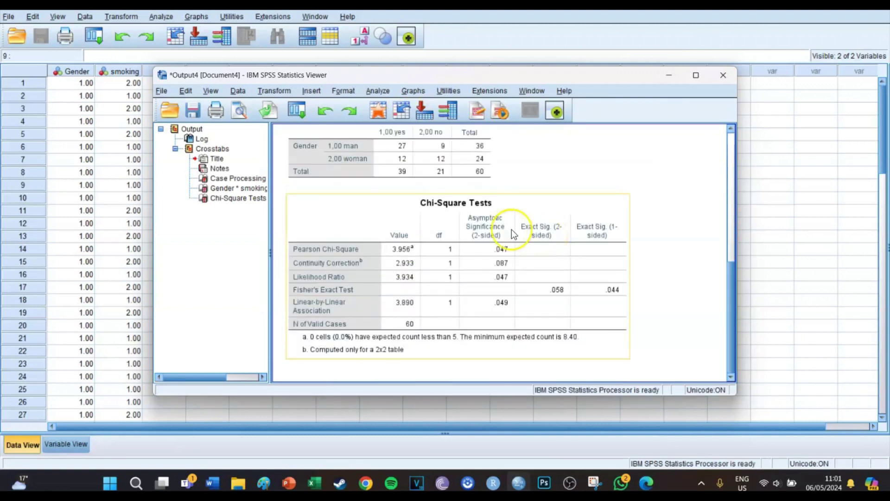
pyautogui.scroll(4, 509, 227)
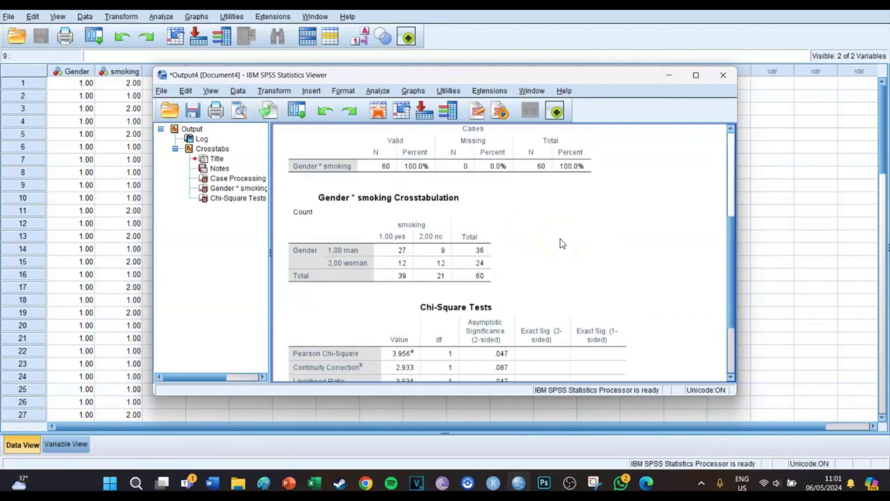
pyautogui.scroll(-2, 561, 238)
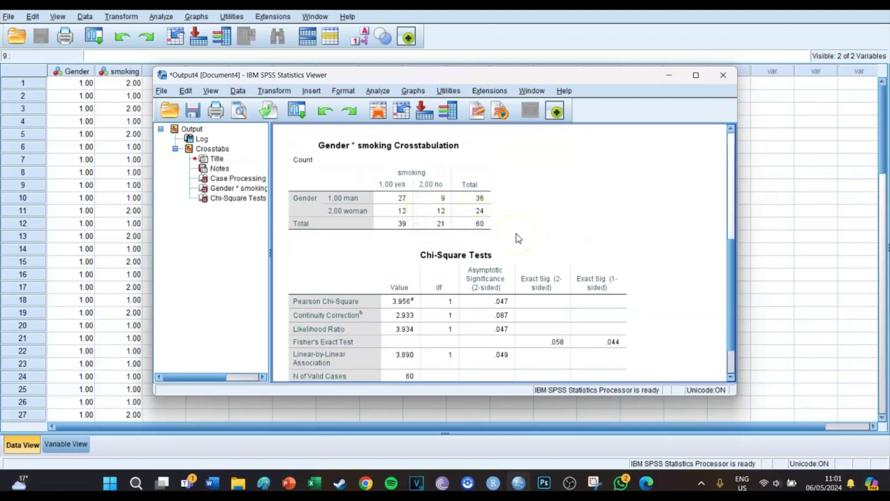
# Move the output viewer aside and switch to Document1 in Word, restored to a smaller window beside the output tables.
pyautogui.moveTo(211, 481)
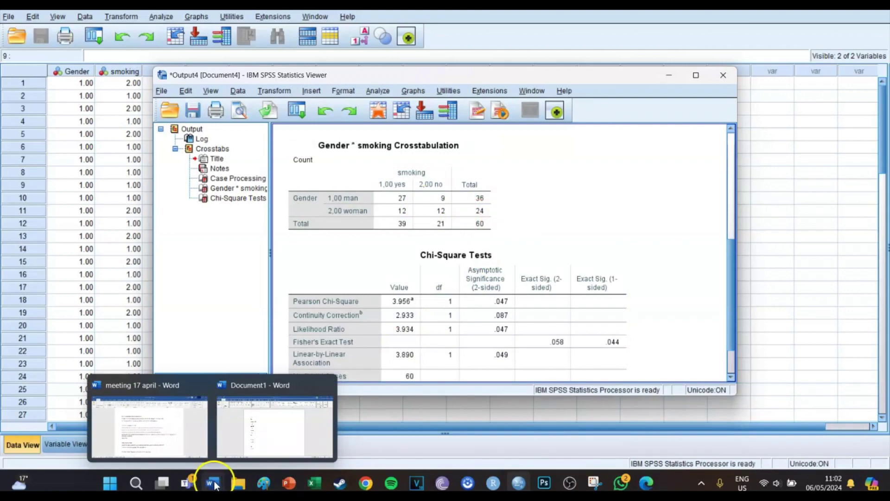
pyautogui.moveTo(458, 76); pyautogui.dragTo(725, 63)
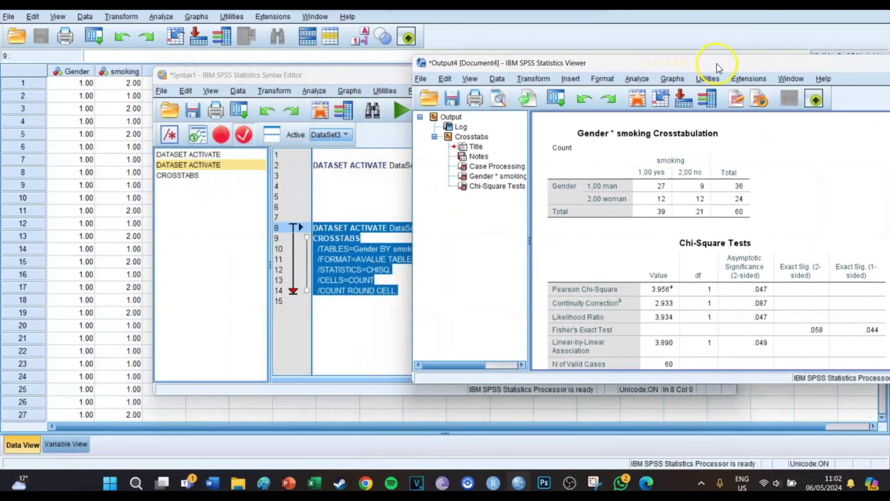
pyautogui.moveTo(211, 481)
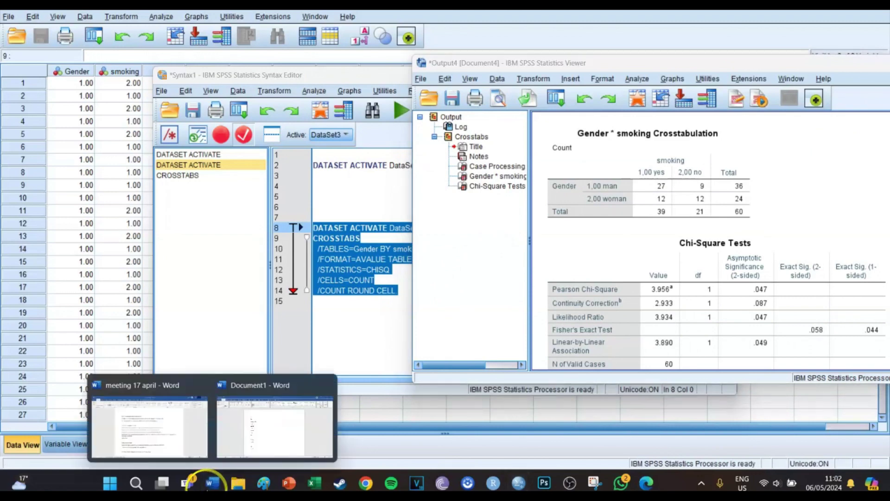
pyautogui.click(285, 413)
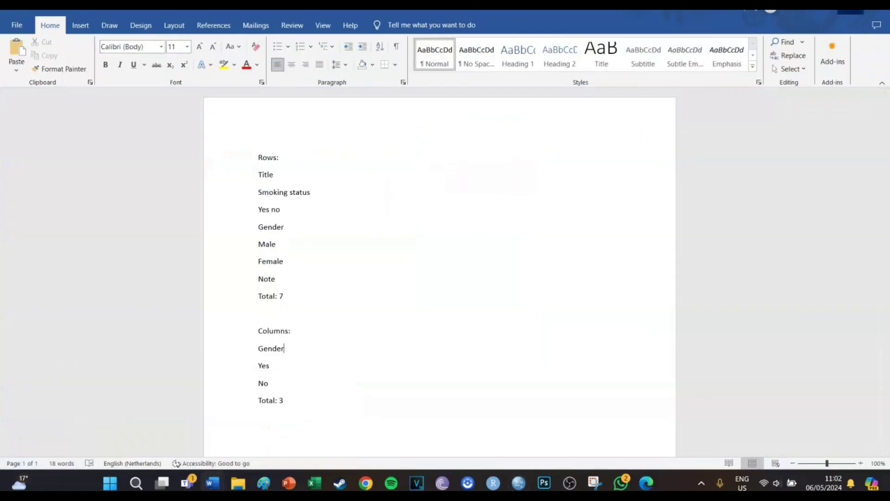
pyautogui.click(851, 13)
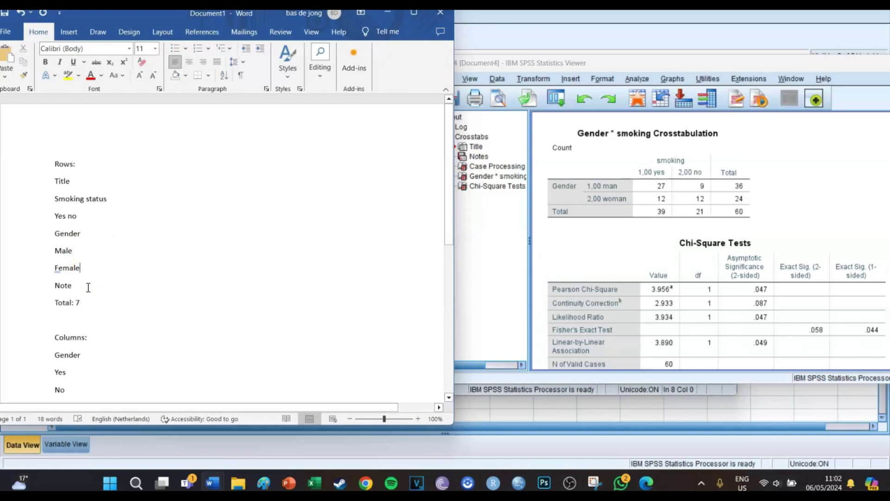
# Insert a table with 3 columns and 7 rows on a new page after the row and column notes.
pyautogui.scroll(-1, 88, 287)
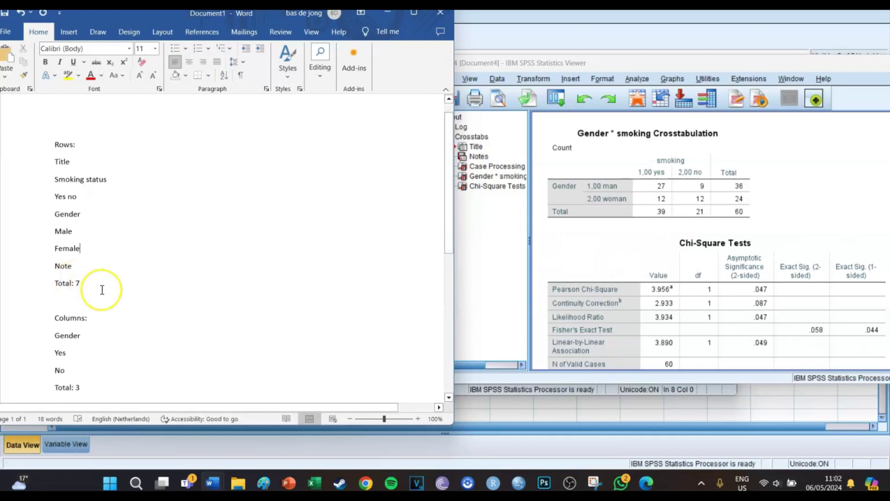
pyautogui.scroll(-2, 100, 288)
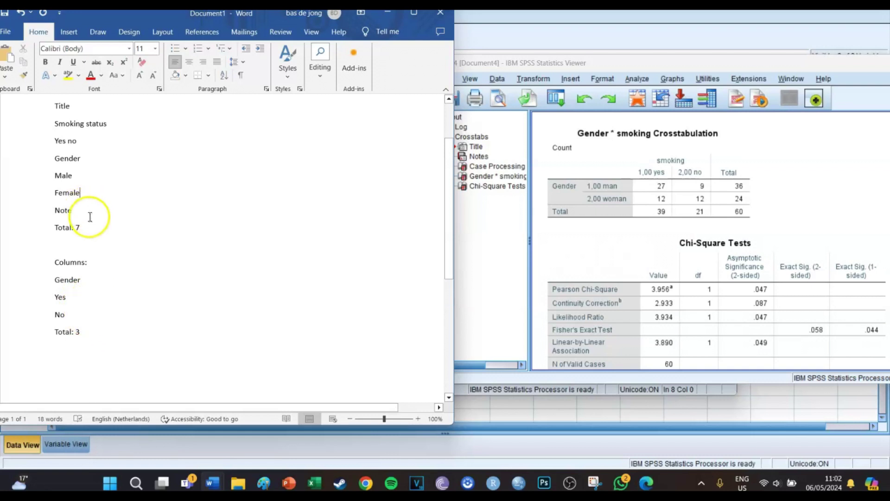
pyautogui.scroll(-5, 188, 252)
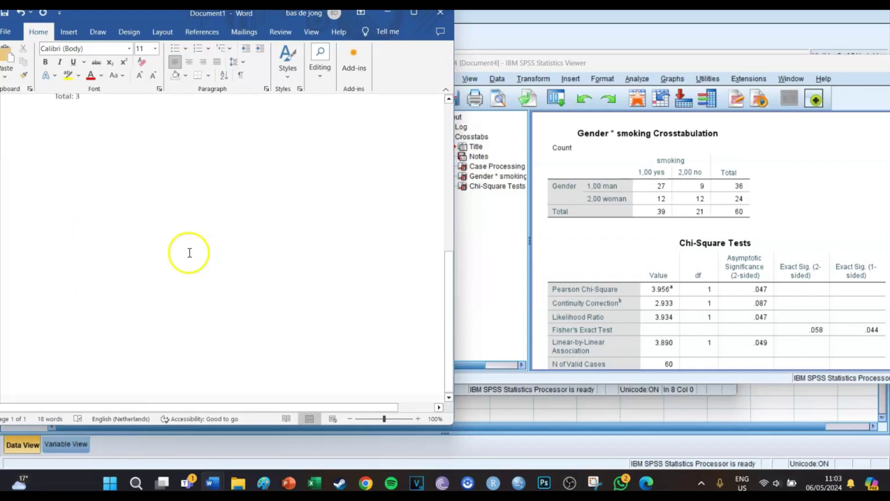
pyautogui.click(171, 376)
pyautogui.press('Return')
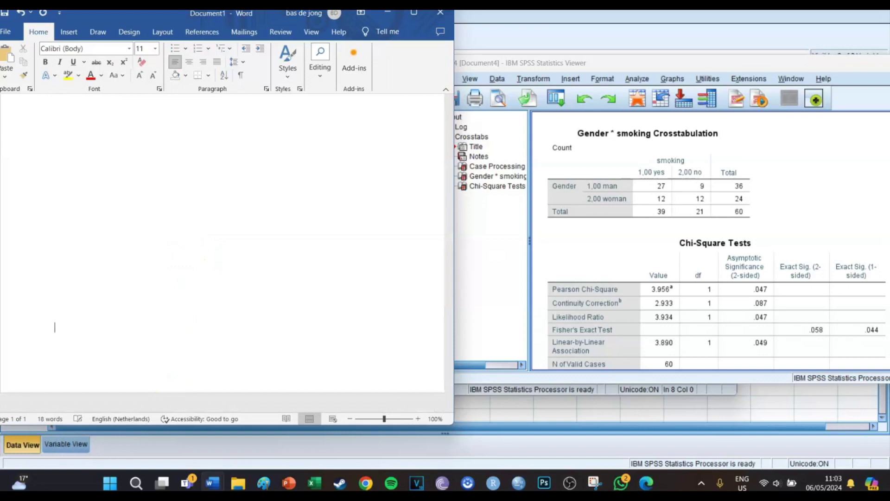
pyautogui.press('Return')
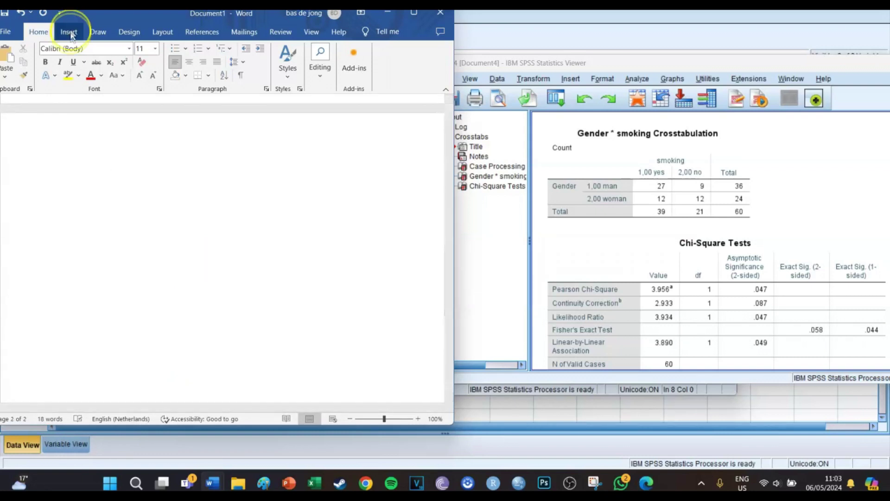
pyautogui.click(70, 33)
pyautogui.click(39, 69)
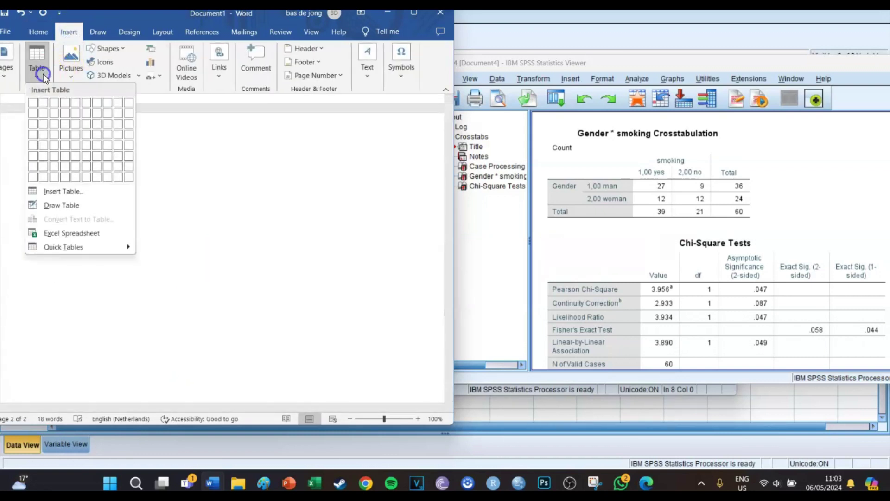
pyautogui.click(54, 168)
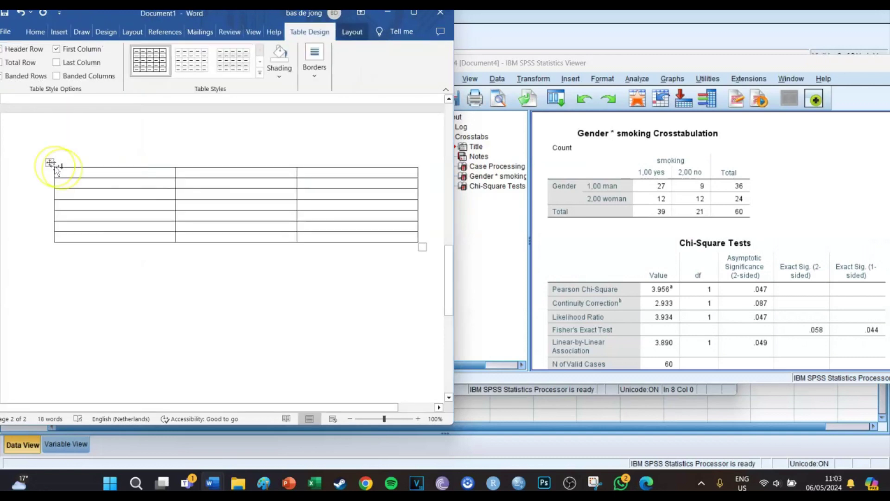
# Enter the bold label "Table 1" in the table's first cell and start a new line beneath it.
pyautogui.click(86, 178)
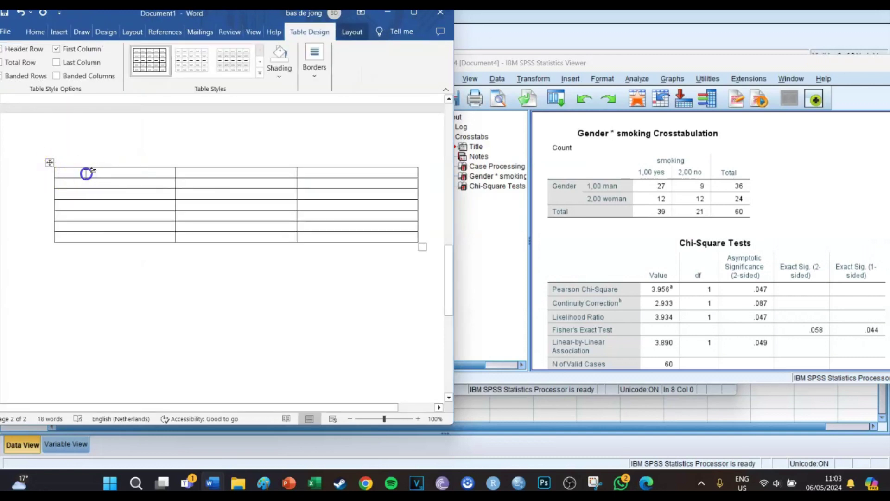
pyautogui.click(35, 31)
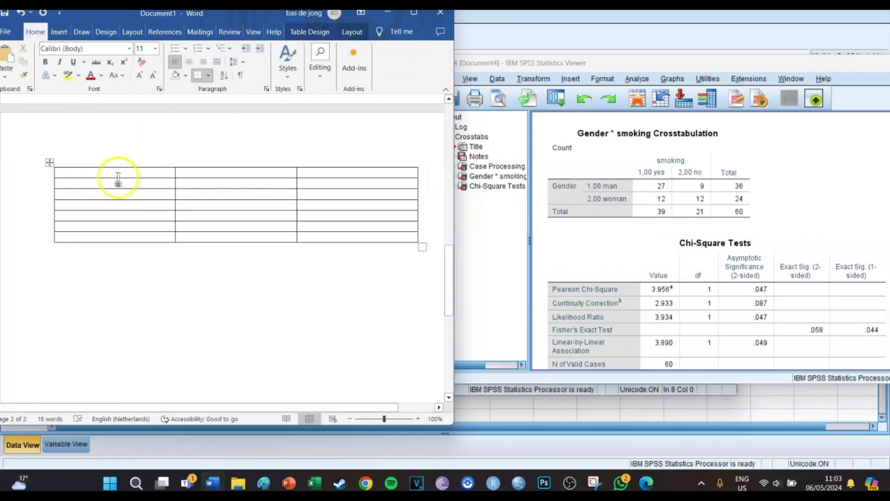
pyautogui.write('Tab')
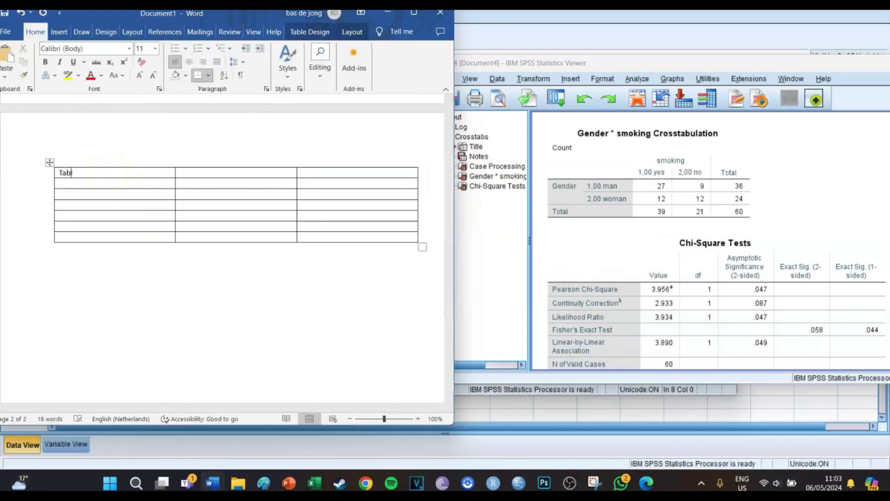
pyautogui.write('le')
pyautogui.press('BackSpace')
pyautogui.press('BackSpace')
pyautogui.press('BackSpace')
pyautogui.press('BackSpace')
pyautogui.press('BackSpace')
pyautogui.hotkey('ctrl', 'b')
pyautogui.write('Table 1')
pyautogui.press('Return')
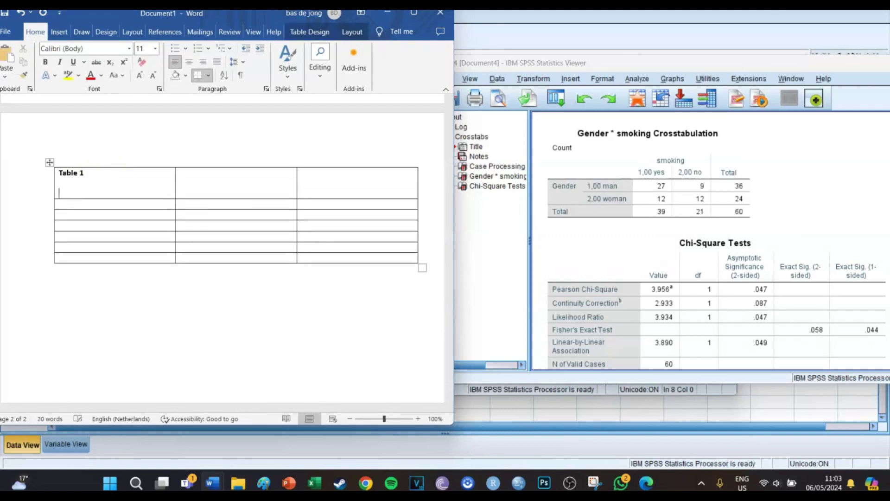
# Add the title "Contingency table" in italics under the Table 1 label.
pyautogui.write('C')
pyautogui.press('BackSpace')
pyautogui.hotkey('ctrl', 'i')
pyautogui.write('Contingency table')
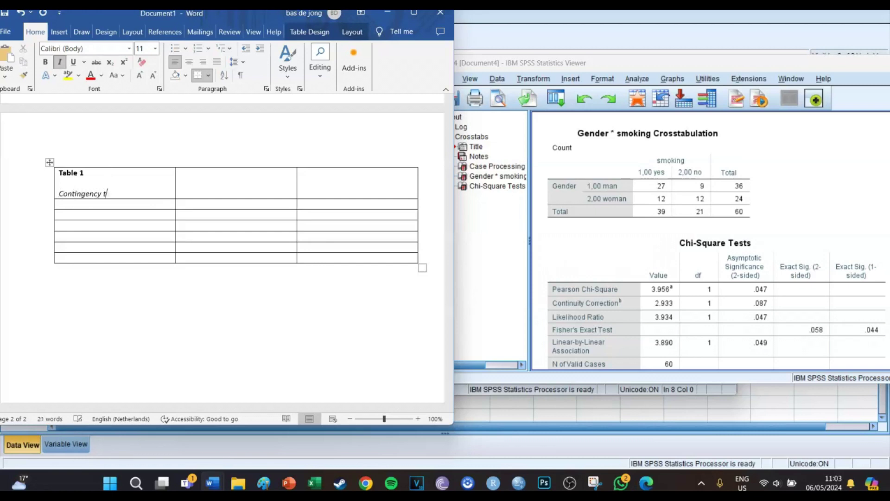
pyautogui.hotkey('ctrl', 'i')
pyautogui.click(106, 207)
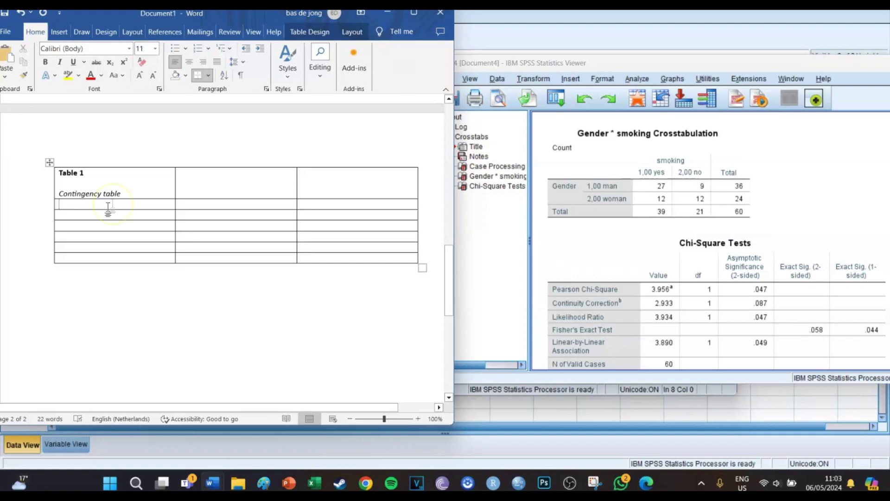
# Enter "Smoking status" in the first cell of the table's second row, following the row notes on the previous page.
pyautogui.scroll(8, 167, 182)
pyautogui.scroll(10, 167, 182)
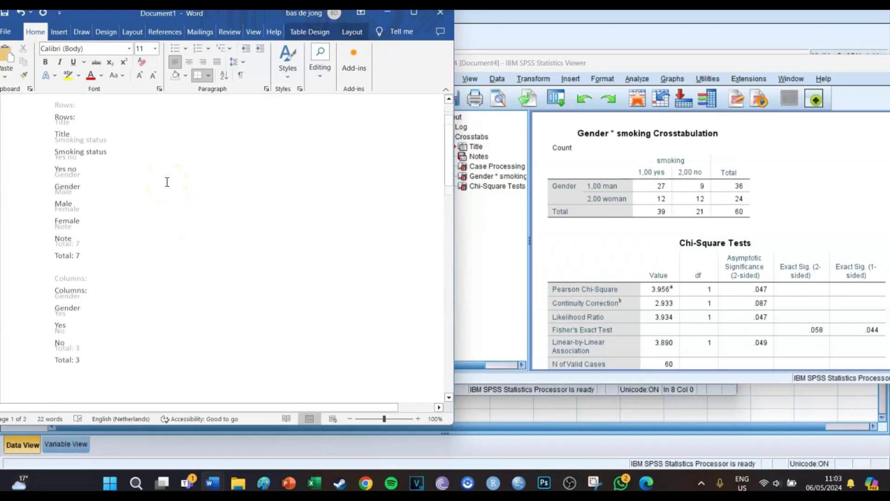
pyautogui.scroll(-10, 167, 181)
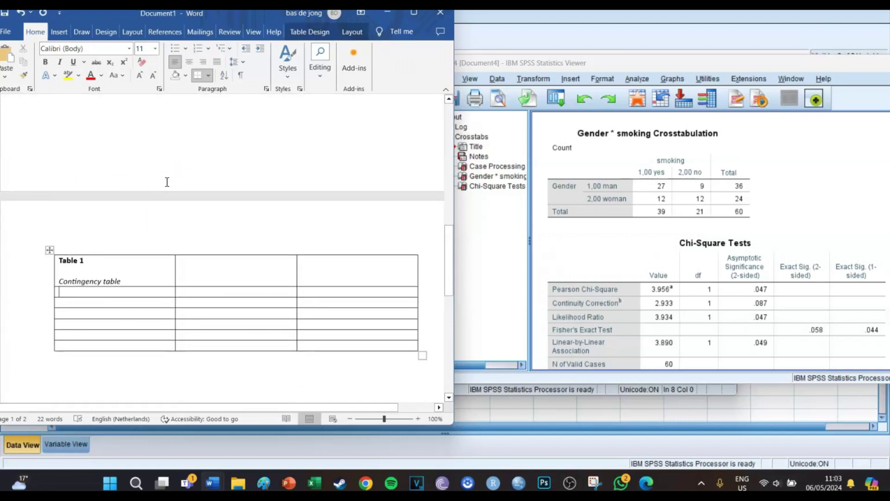
pyautogui.scroll(-1, 166, 179)
pyautogui.click(139, 262)
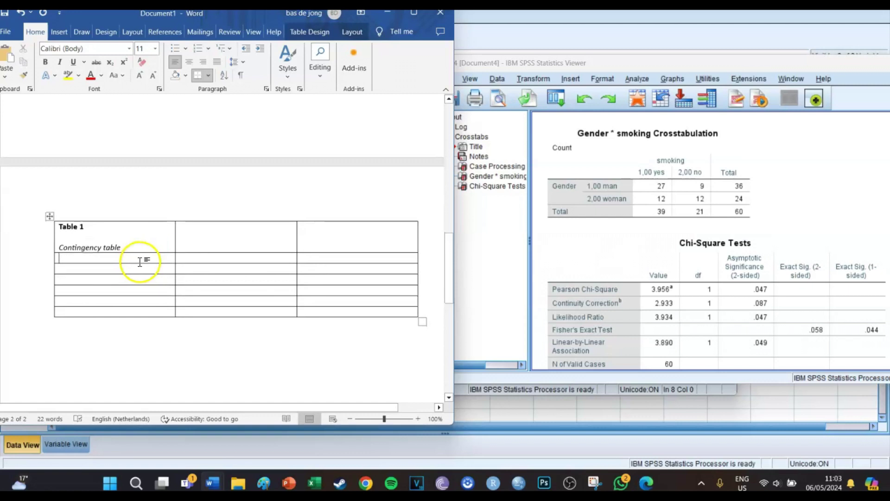
pyautogui.write('smoking sgnif')
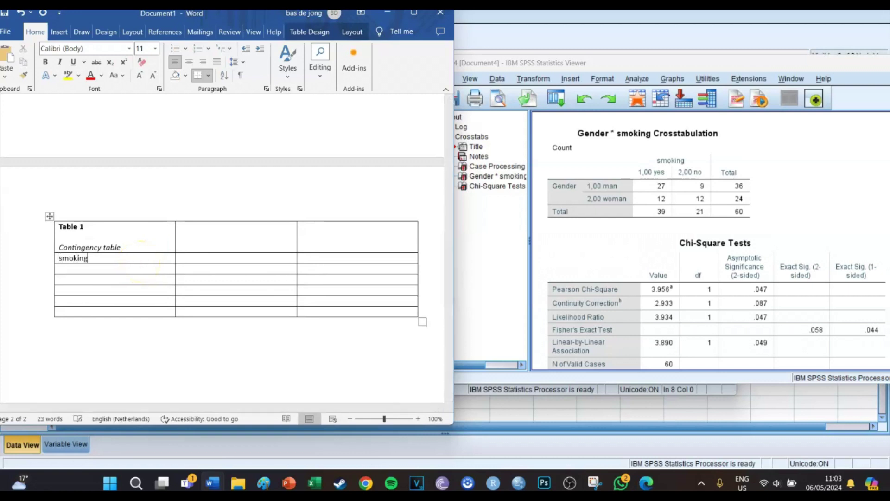
pyautogui.press('BackSpace')
pyautogui.press('BackSpace')
pyautogui.press('BackSpace')
pyautogui.press('BackSpace')
pyautogui.write('tatus')
# Enter "yes" and "no" in the second and third columns of the table's third row.
pyautogui.click(215, 272)
pyautogui.write('yes')
pyautogui.click(308, 271)
pyautogui.write('no')
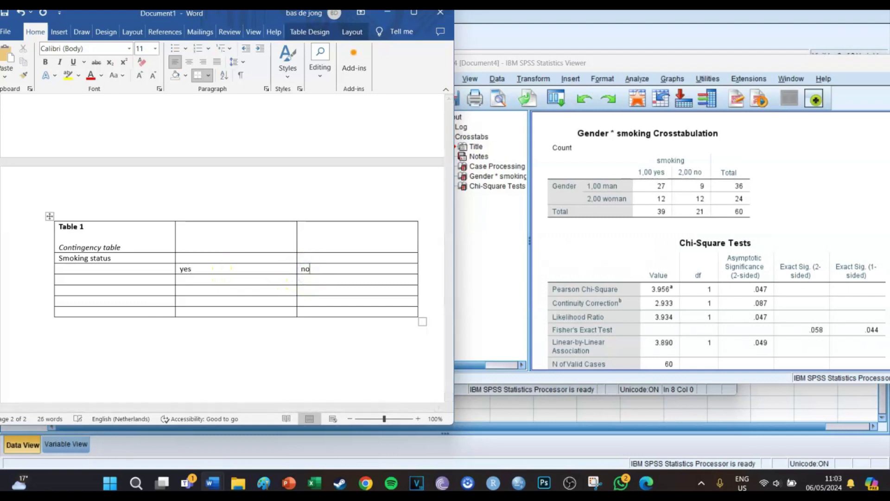
pyautogui.click(154, 283)
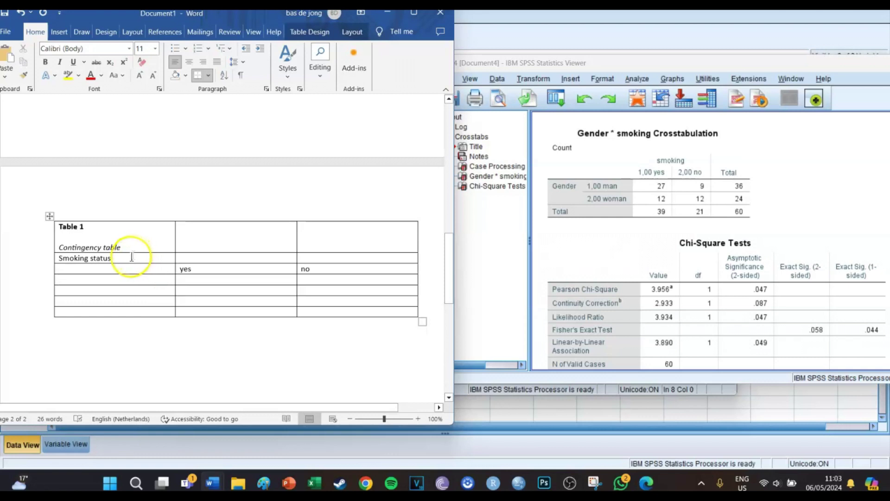
# Move the "Smoking status" text from the first column to the second column of the same row.
pyautogui.moveTo(123, 258); pyautogui.dragTo(51, 259)
pyautogui.hotkey('ctrl', 'c')
pyautogui.press('Delete')
pyautogui.click(261, 257)
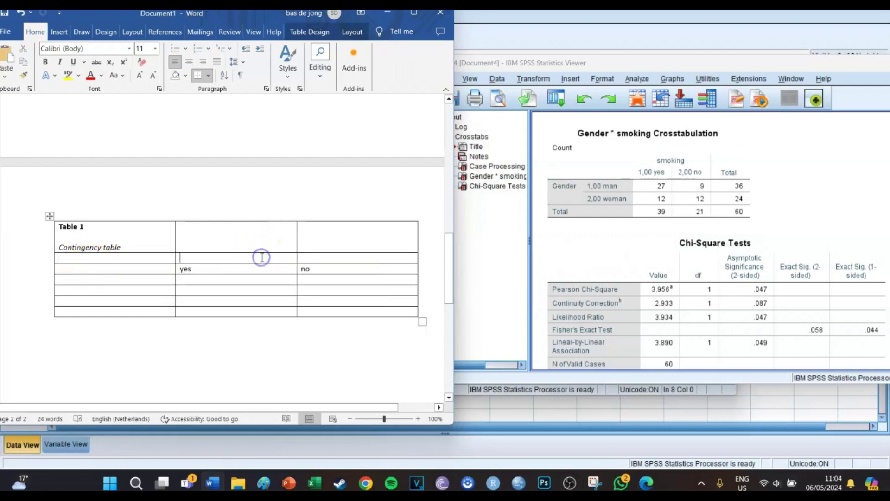
pyautogui.hotkey('ctrl', 'v')
# Enter the labels "gender", "Male", "Female" and "Note" in the first column of the table's last four rows.
pyautogui.click(140, 279)
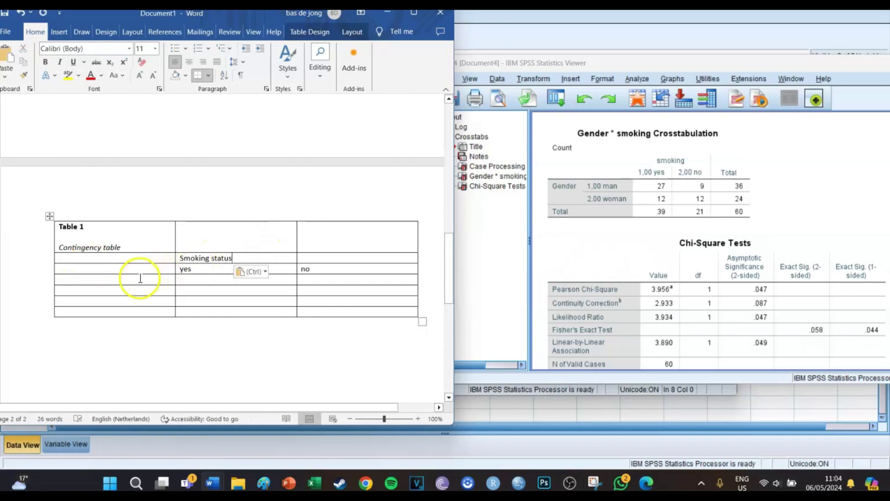
pyautogui.write('gender')
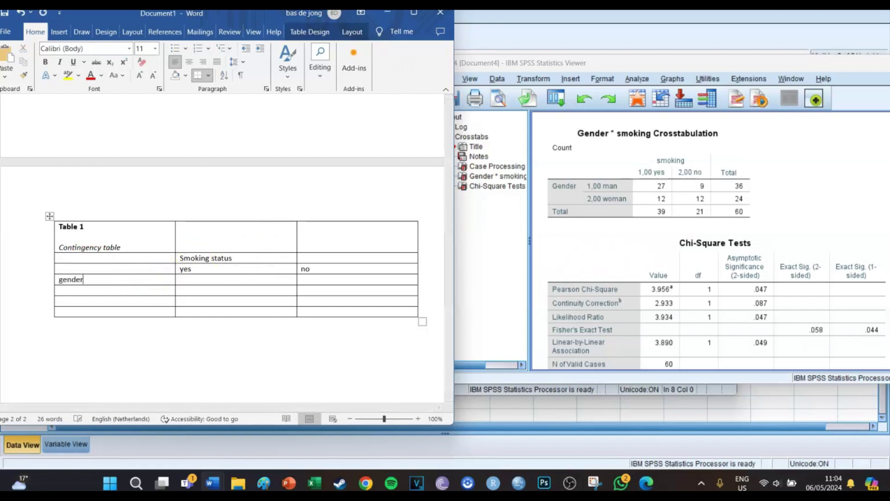
pyautogui.click(134, 292)
pyautogui.write('Male')
pyautogui.click(127, 304)
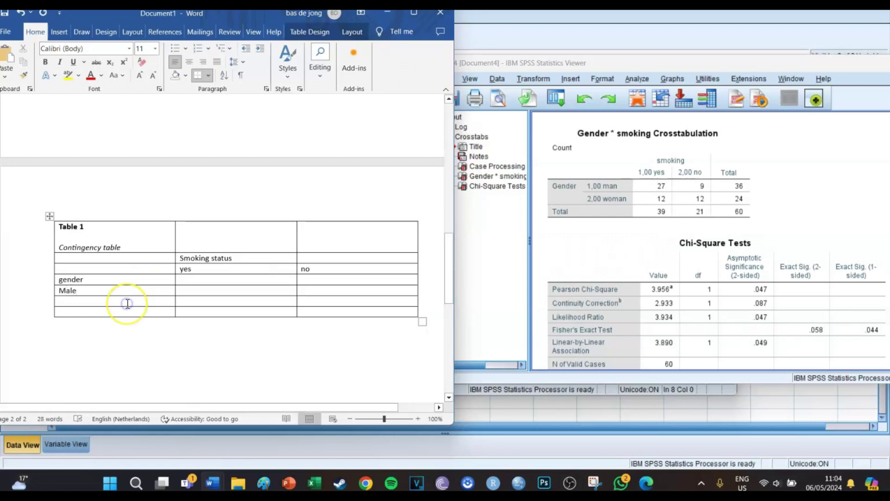
pyautogui.write('Fem')
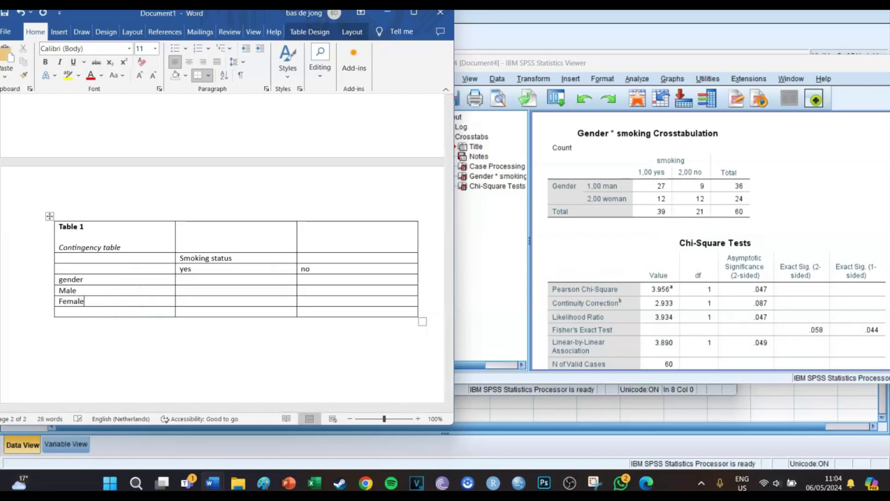
pyautogui.write('ale')
pyautogui.click(115, 314)
pyautogui.write('Note')
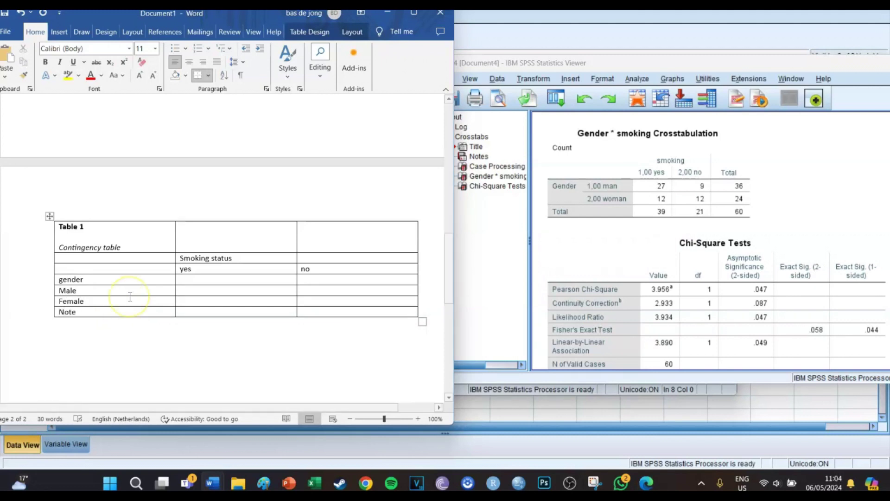
# Fill in the yes and no counts with 27 and 9 for Male and 12 and 12 for Female.
pyautogui.click(213, 283)
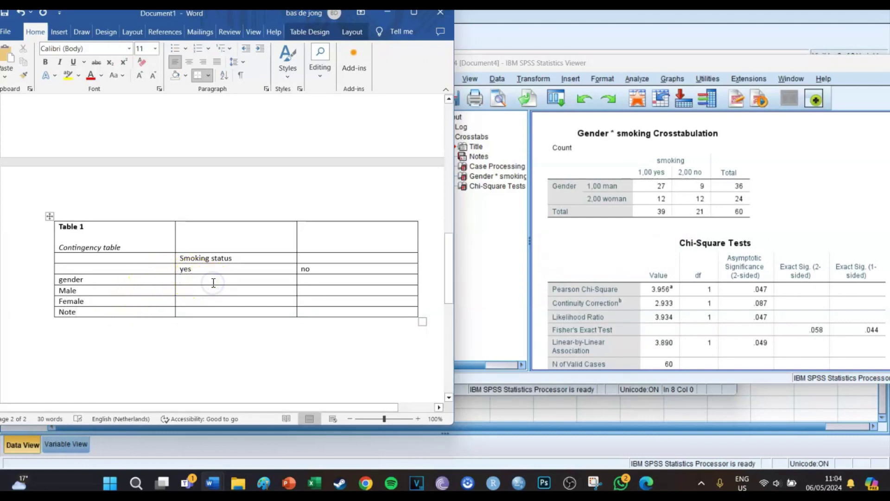
pyautogui.click(210, 290)
pyautogui.write('27')
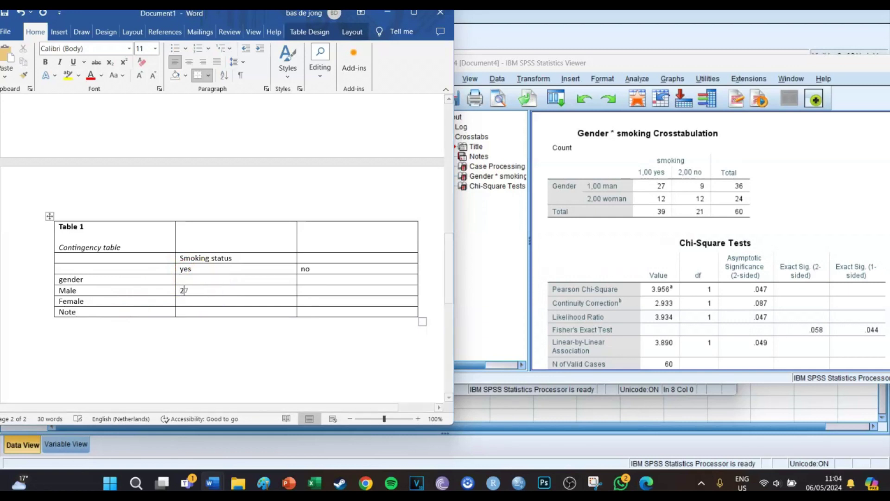
pyautogui.click(329, 291)
pyautogui.write('9')
pyautogui.click(280, 304)
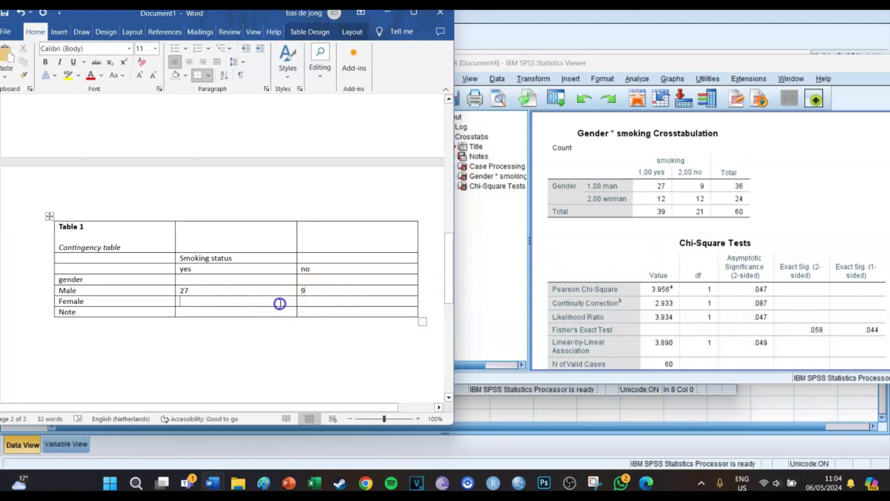
pyautogui.write('12')
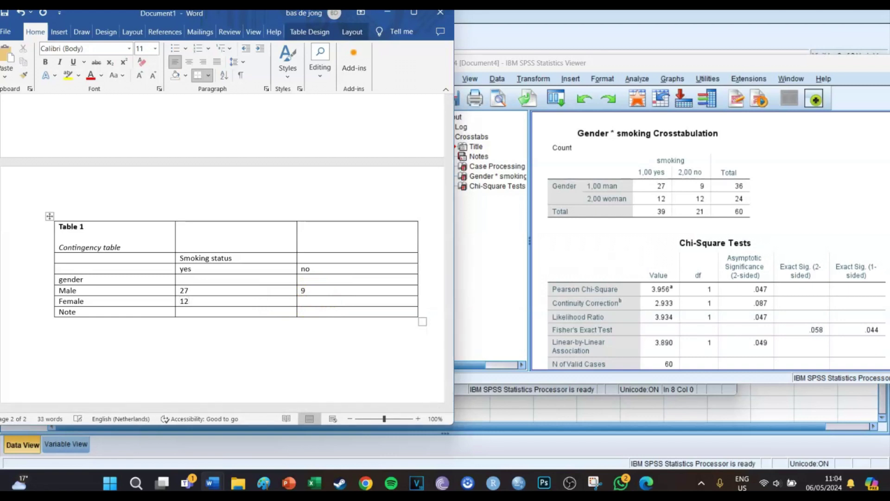
pyautogui.click(359, 302)
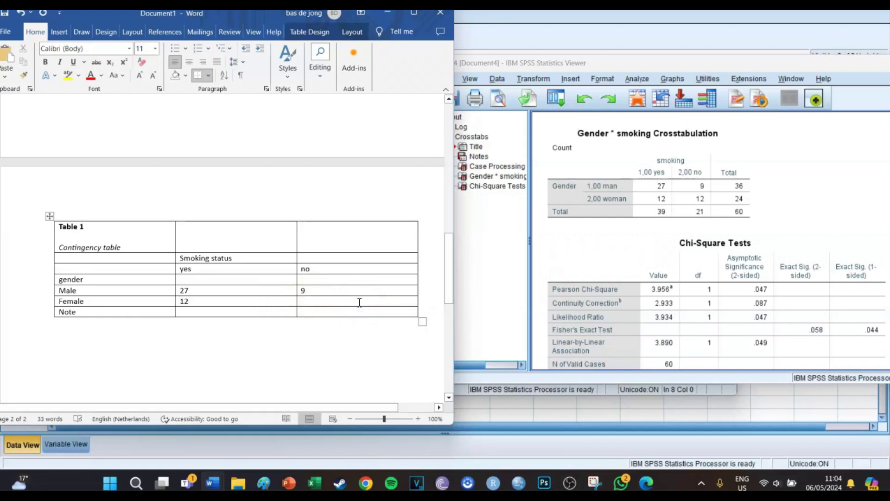
pyautogui.write('12')
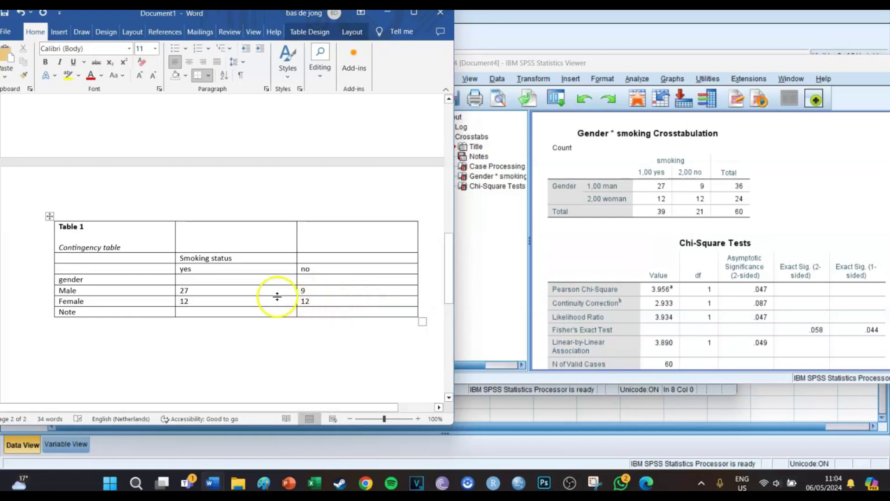
# Complete the note cell as "Note: Pearson Chi-Square: 3.96, df = 1, p < .05", with "Note:" and the lowercase p in italics.
pyautogui.click(129, 312)
pyautogui.press('BackSpace')
pyautogui.press('BackSpace')
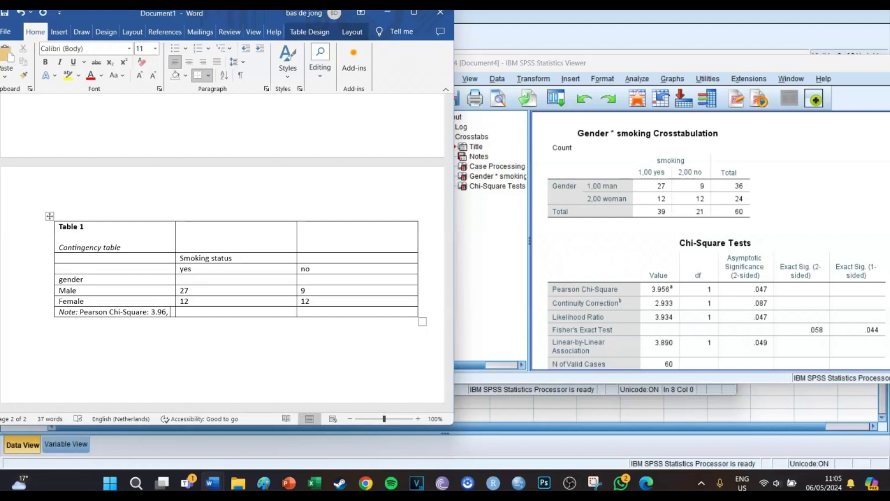
pyautogui.write('df = 1, P < .05')
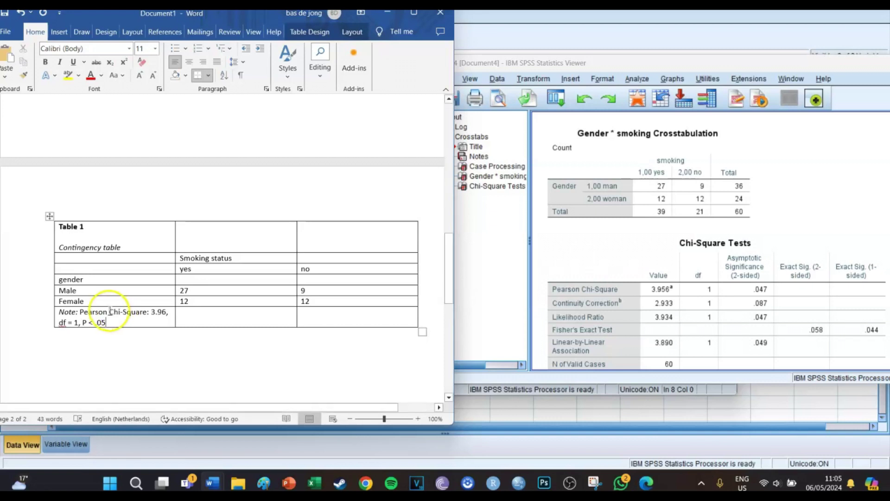
pyautogui.click(87, 323)
pyautogui.press('BackSpace')
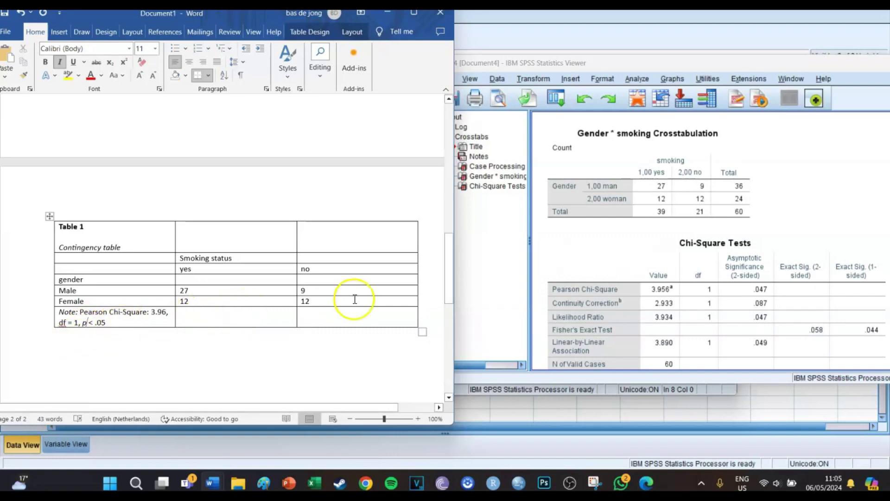
# Maximize the document window, and merge the table's title row and its note row each across all three columns.
pyautogui.click(329, 318)
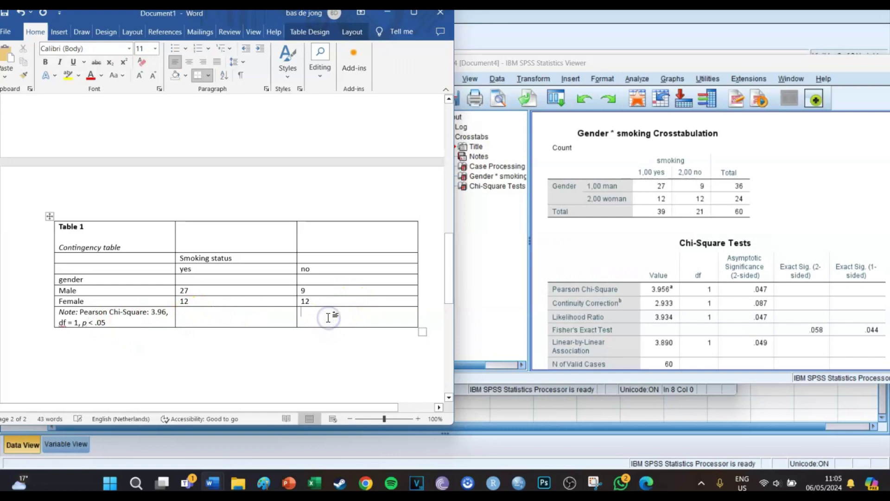
pyautogui.moveTo(310, 317); pyautogui.dragTo(220, 310)
pyautogui.click(319, 237)
pyautogui.moveTo(319, 236); pyautogui.dragTo(155, 246)
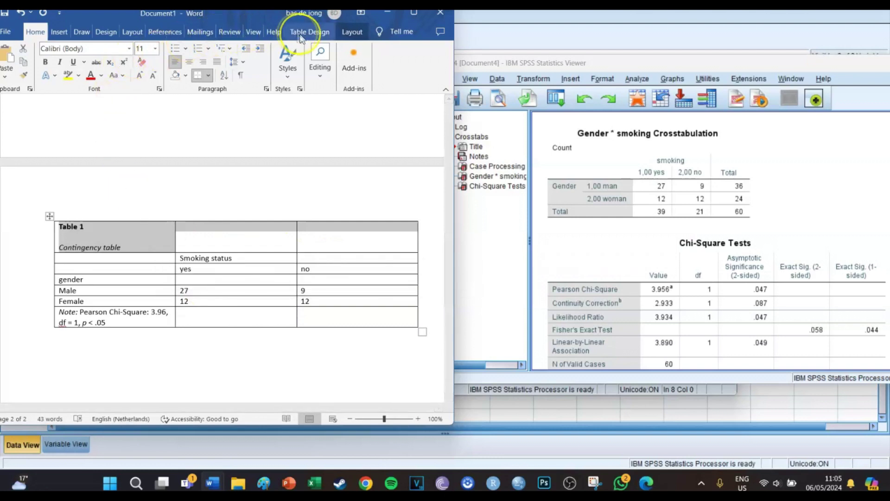
pyautogui.click(344, 30)
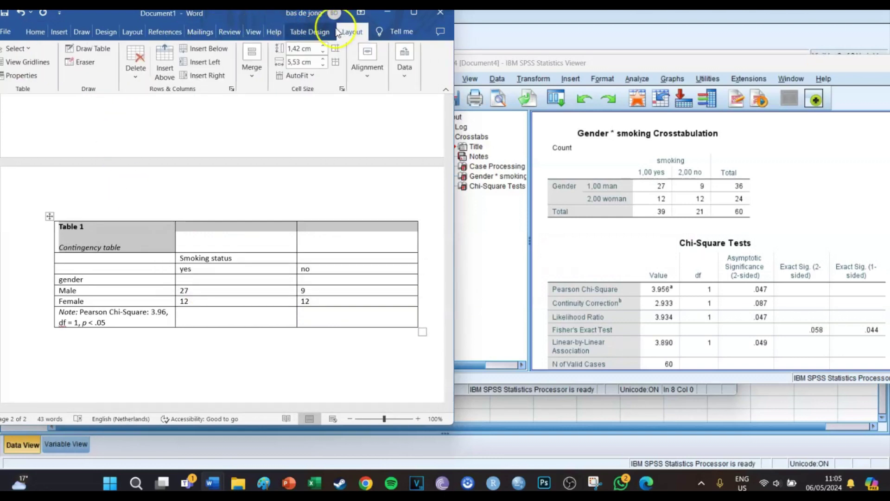
pyautogui.click(310, 32)
pyautogui.click(354, 31)
pyautogui.moveTo(232, 15); pyautogui.dragTo(307, 18)
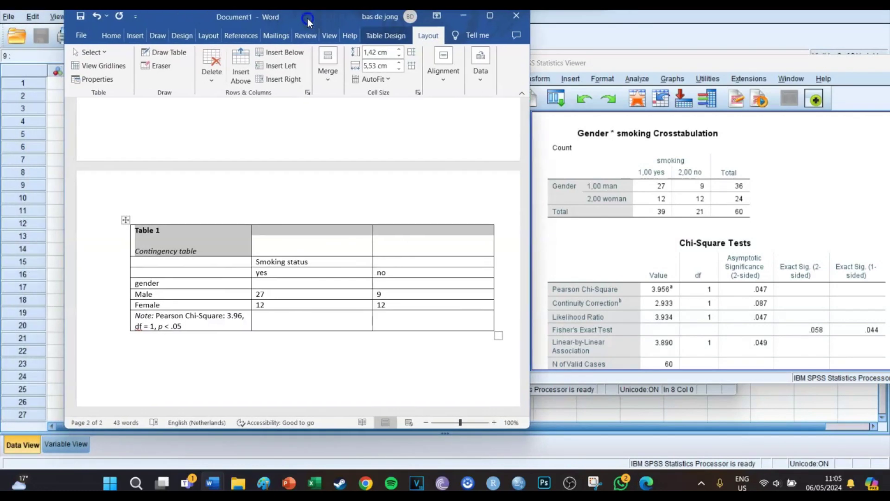
pyautogui.click(491, 17)
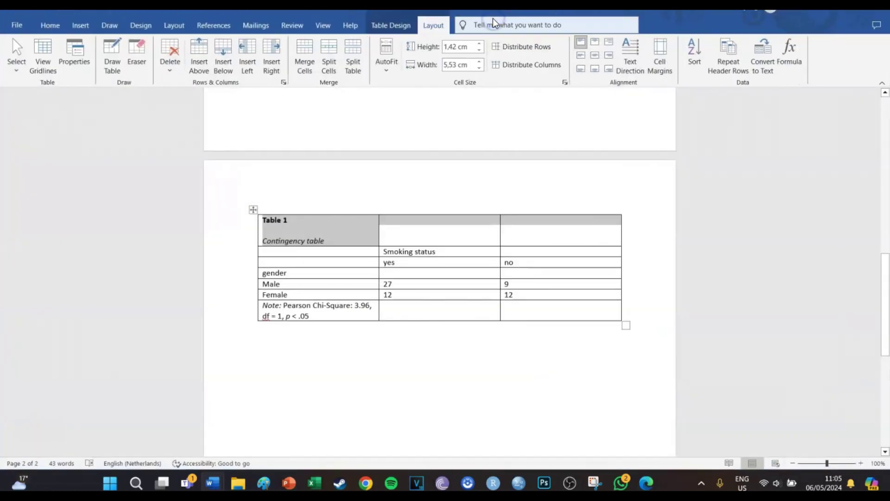
pyautogui.click(306, 60)
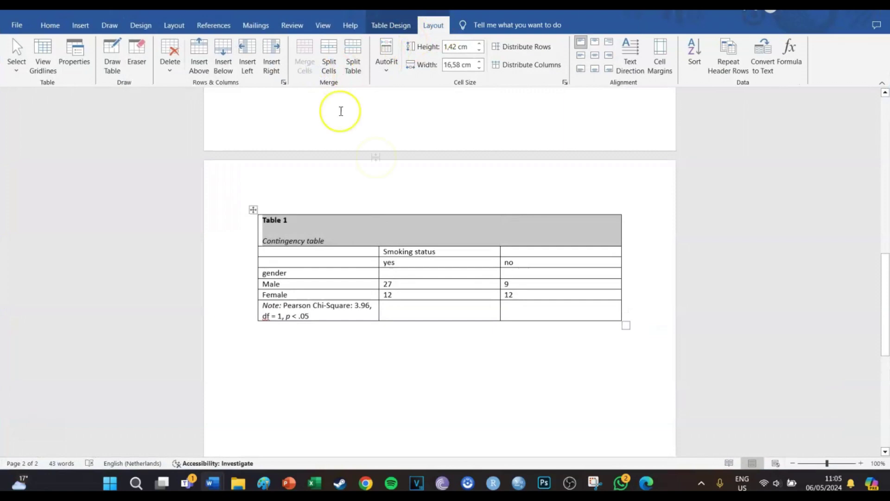
pyautogui.moveTo(533, 308); pyautogui.dragTo(288, 312)
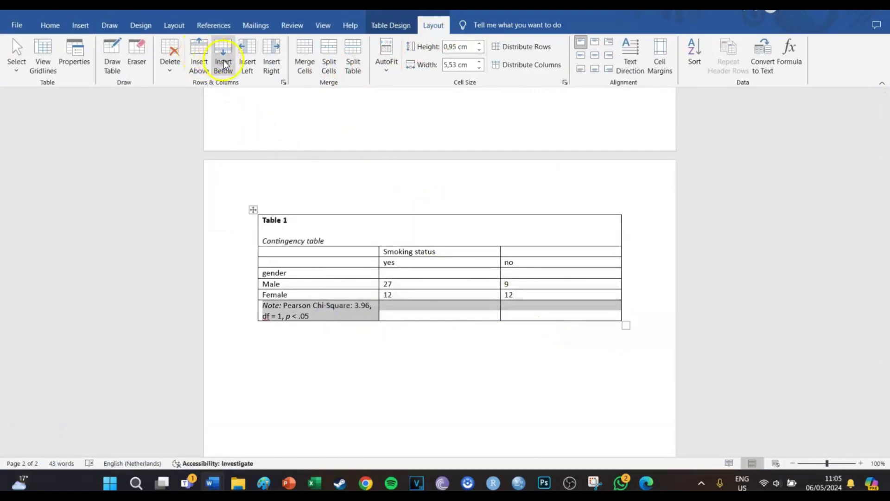
pyautogui.click(305, 60)
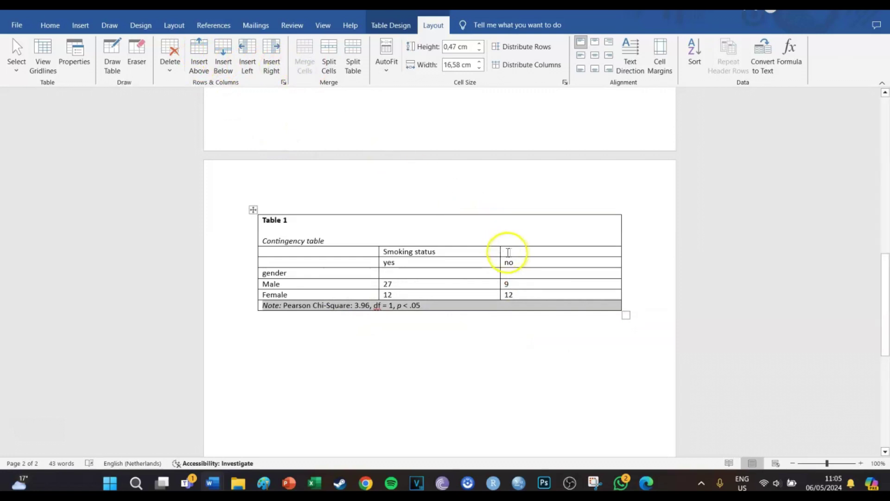
# Merge the "Smoking status" cell with the empty cell beside it and centre its text.
pyautogui.moveTo(512, 252); pyautogui.dragTo(473, 252)
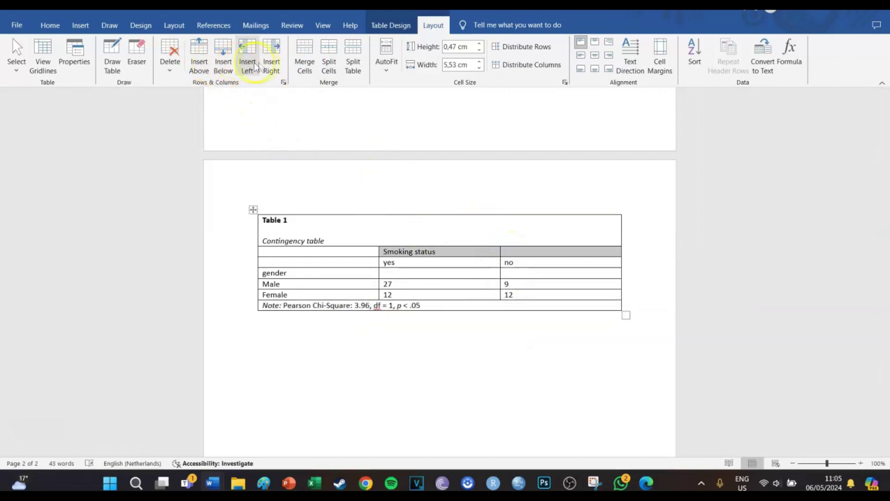
pyautogui.click(300, 65)
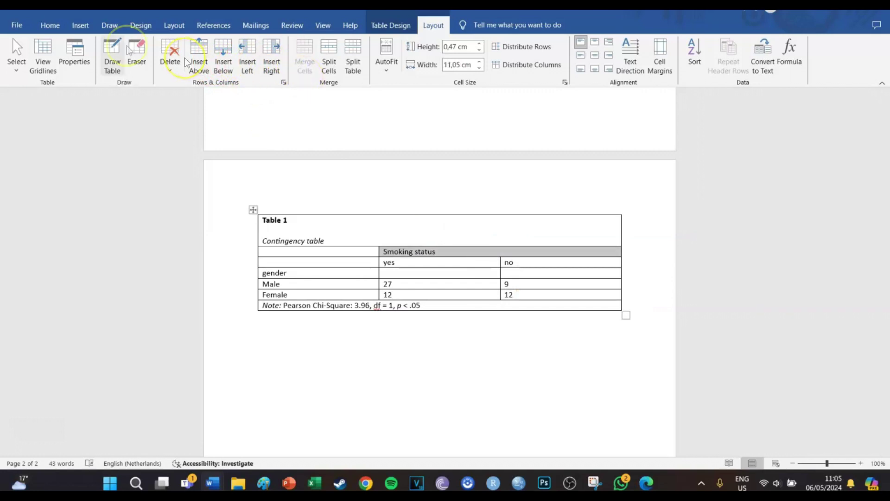
pyautogui.click(51, 26)
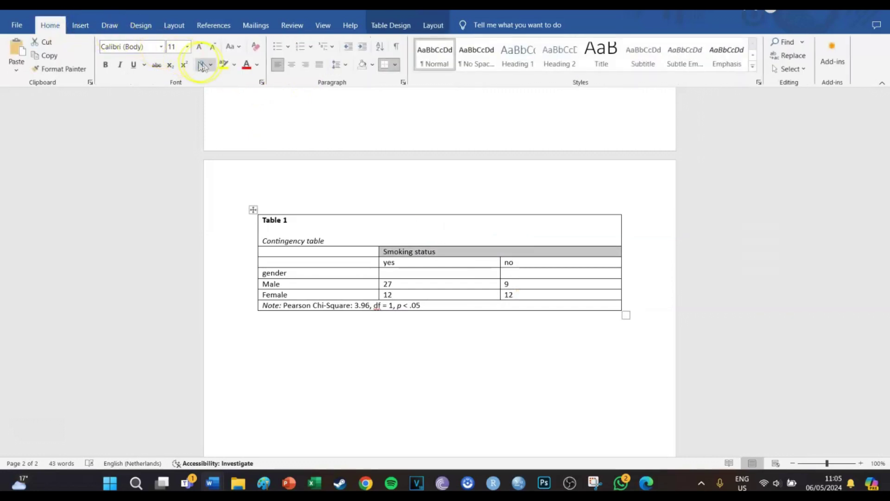
pyautogui.click(291, 65)
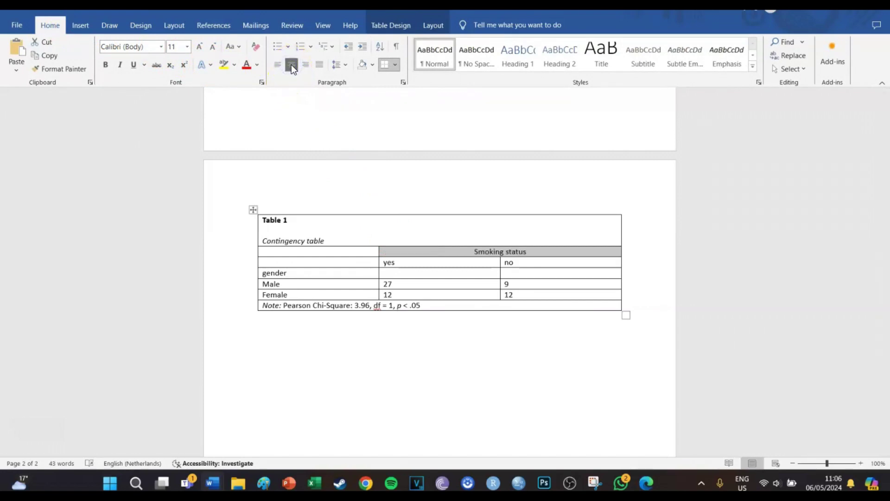
# Remove all borders from the entire contingency table.
pyautogui.click(461, 260)
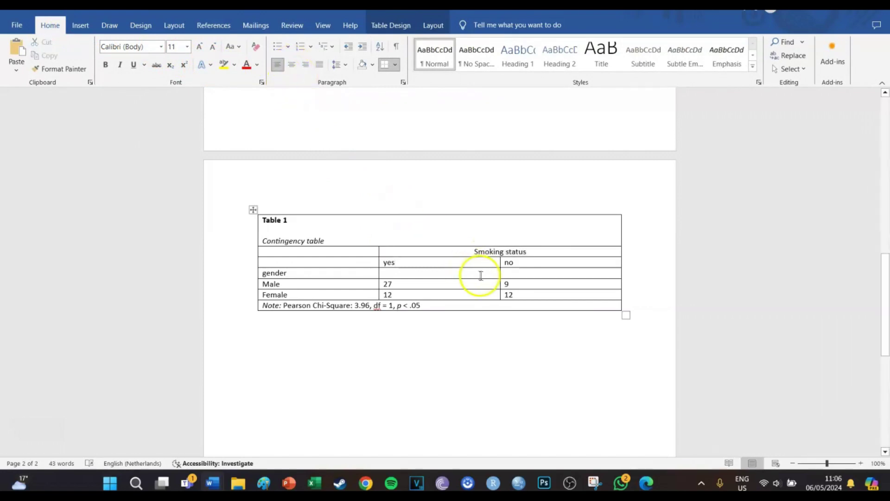
pyautogui.moveTo(524, 306); pyautogui.dragTo(315, 234)
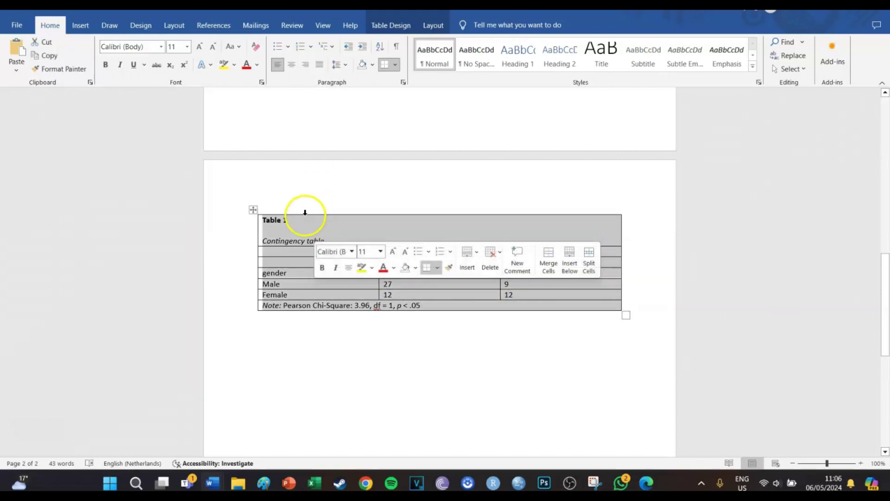
pyautogui.click(402, 27)
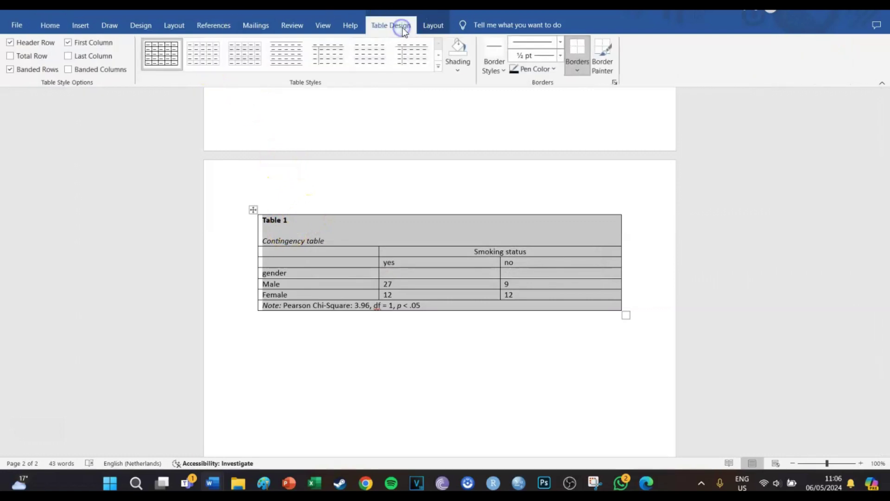
pyautogui.click(574, 69)
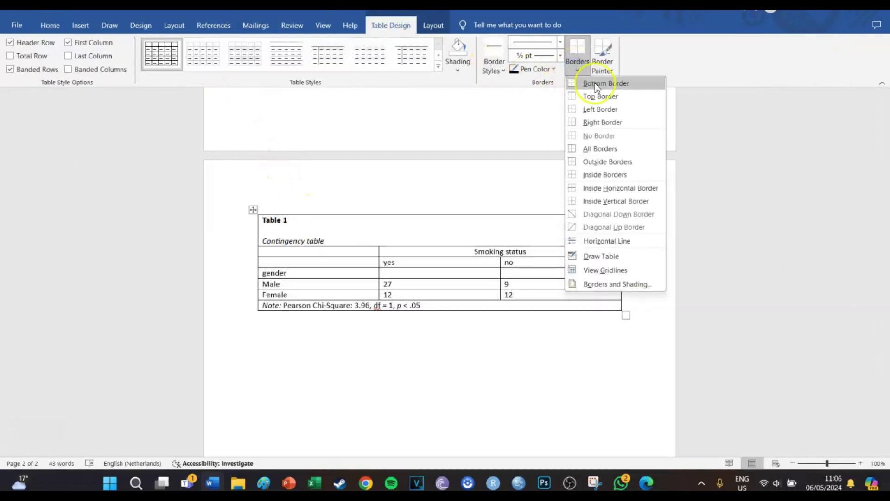
pyautogui.click(601, 135)
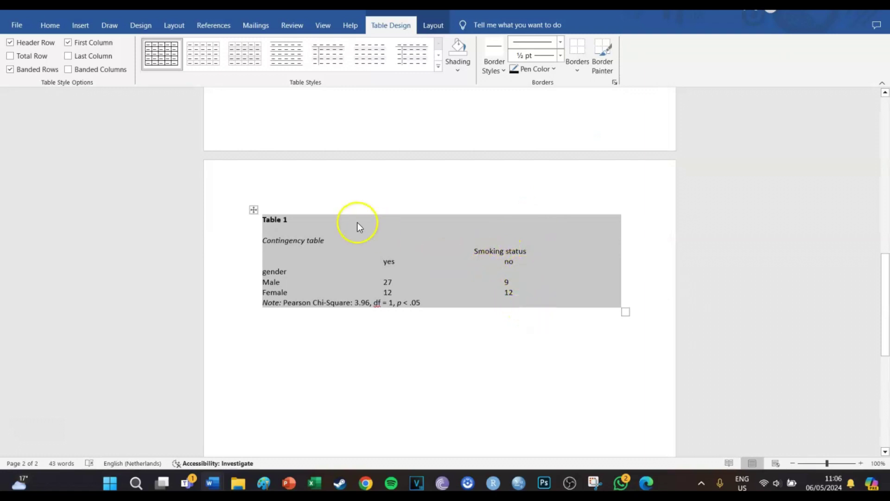
# Try to add a bottom border to the "Contingency table" title text.
pyautogui.click(315, 237)
pyautogui.moveTo(263, 241); pyautogui.dragTo(436, 239)
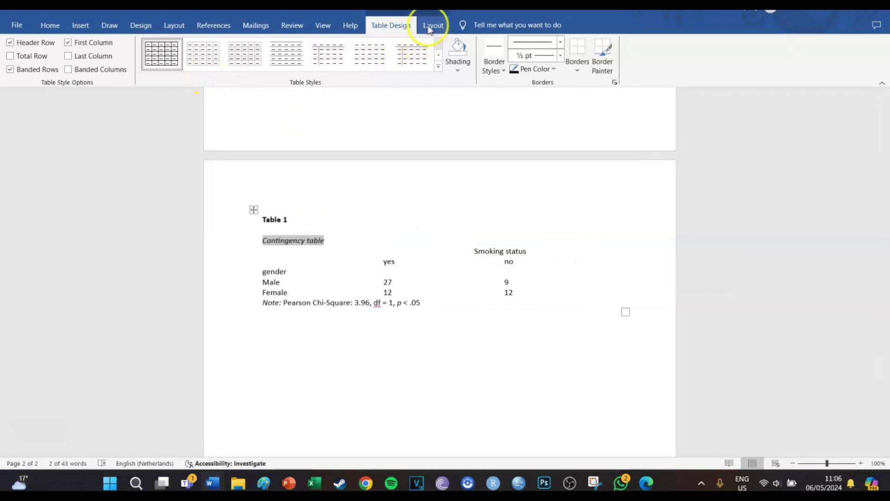
pyautogui.click(577, 70)
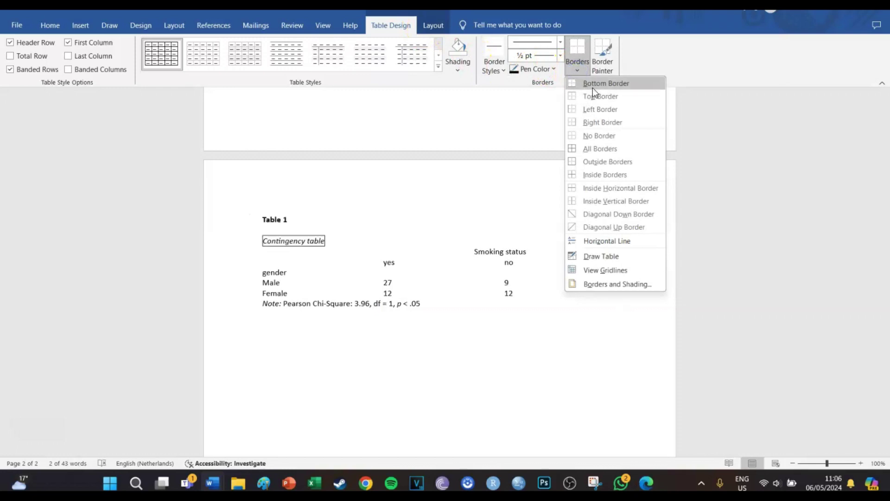
pyautogui.click(592, 85)
pyautogui.click(381, 226)
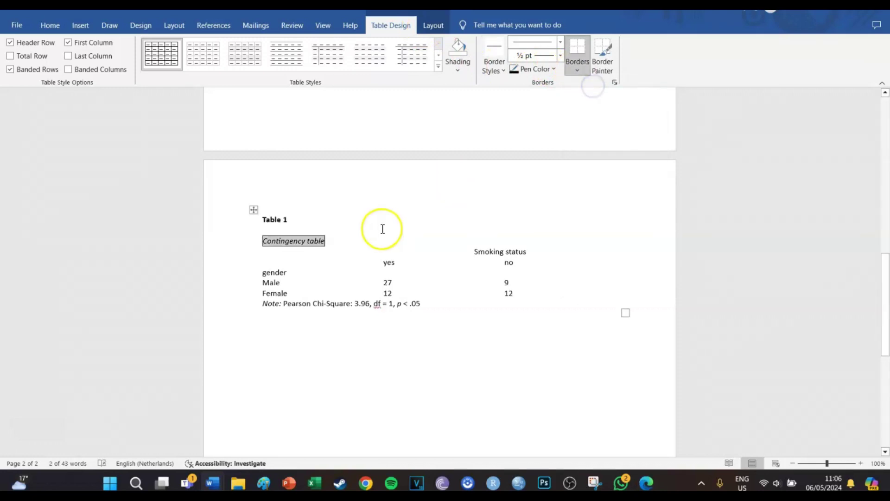
# Remove the border around the "Contingency table" title text.
pyautogui.moveTo(552, 240); pyautogui.dragTo(243, 208)
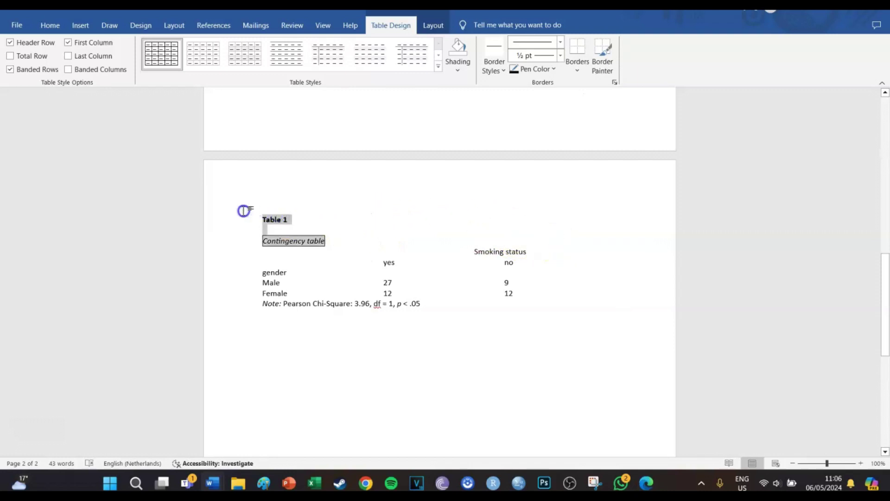
pyautogui.click(333, 243)
pyautogui.click(350, 238)
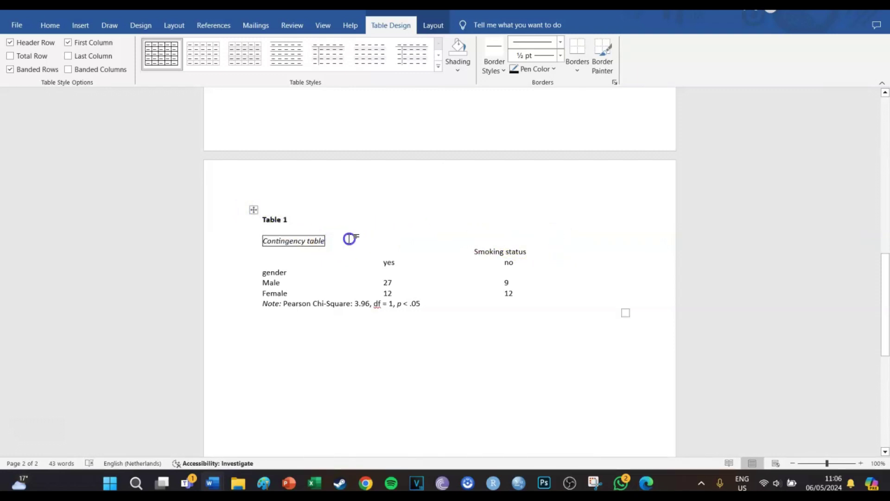
pyautogui.moveTo(349, 238); pyautogui.dragTo(293, 243)
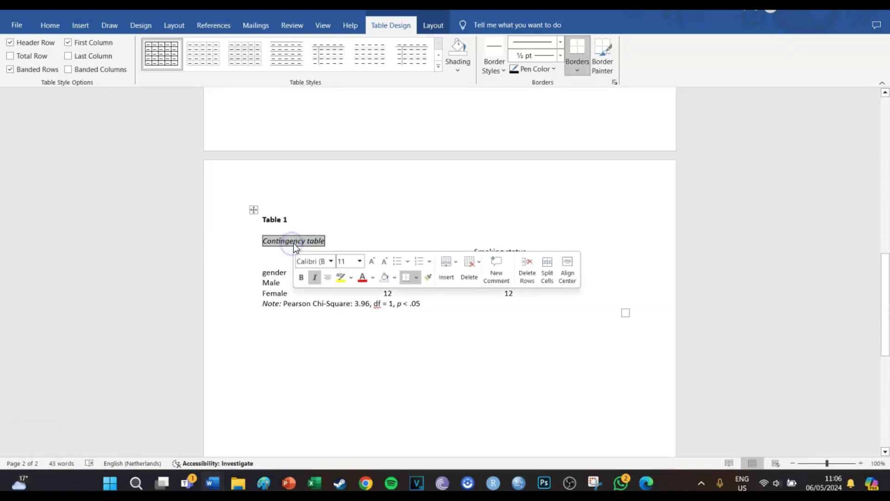
pyautogui.click(577, 69)
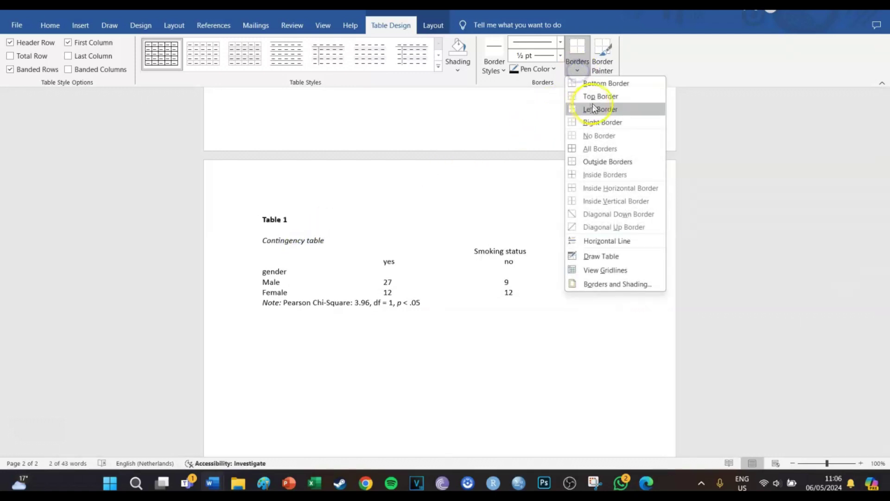
pyautogui.click(602, 135)
pyautogui.click(337, 303)
pyautogui.click(536, 248)
pyautogui.moveTo(536, 248); pyautogui.dragTo(299, 239)
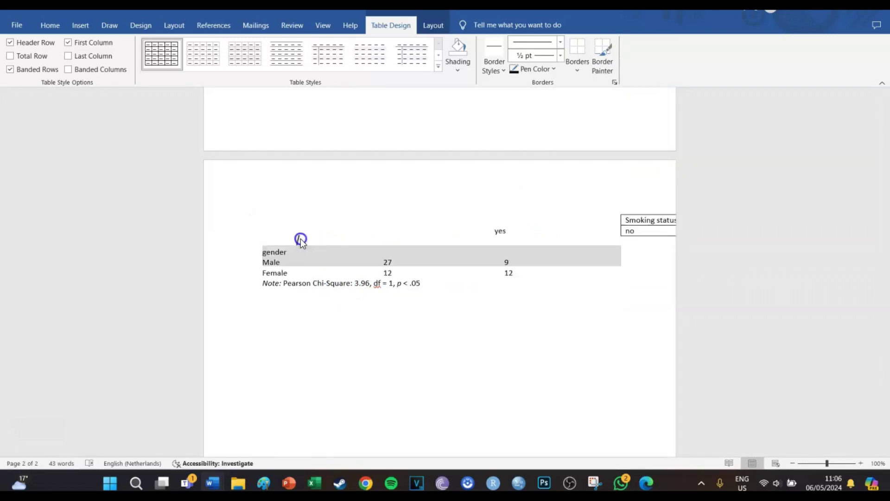
pyautogui.hotkey('ctrl', 'z')
# Add a top border and a bottom border to the whole "Smoking status" row.
pyautogui.moveTo(527, 256); pyautogui.dragTo(377, 252)
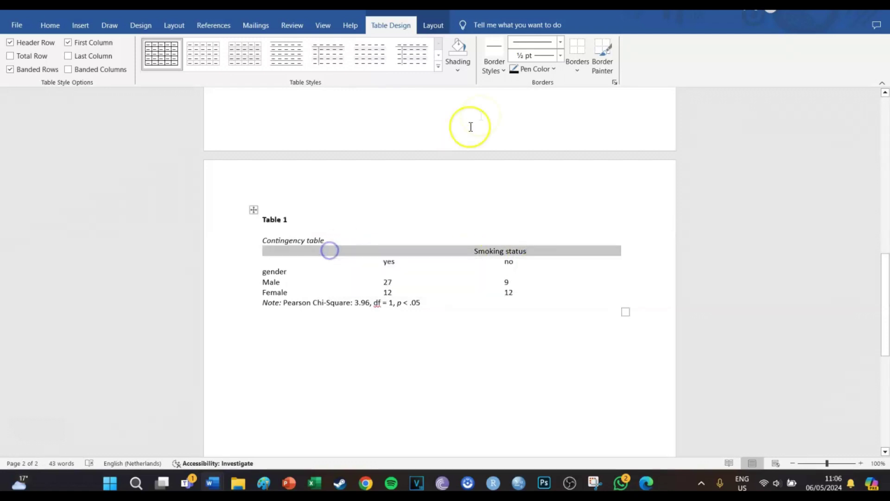
pyautogui.click(581, 66)
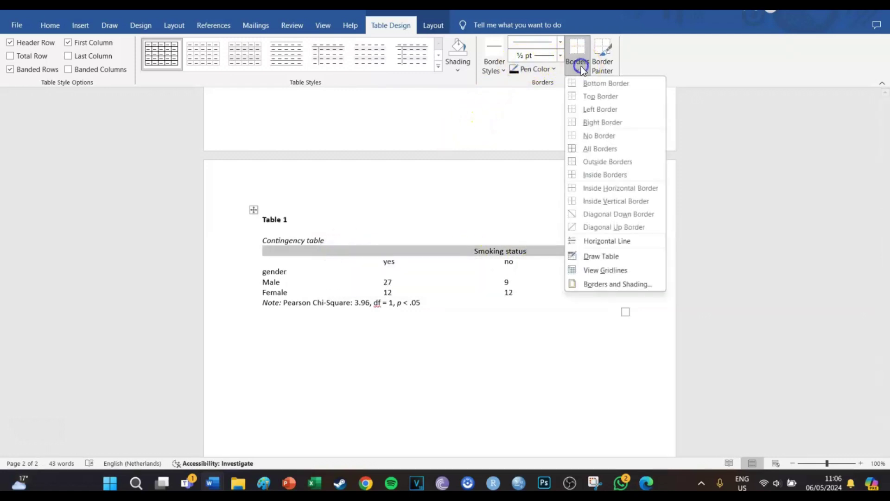
pyautogui.click(591, 97)
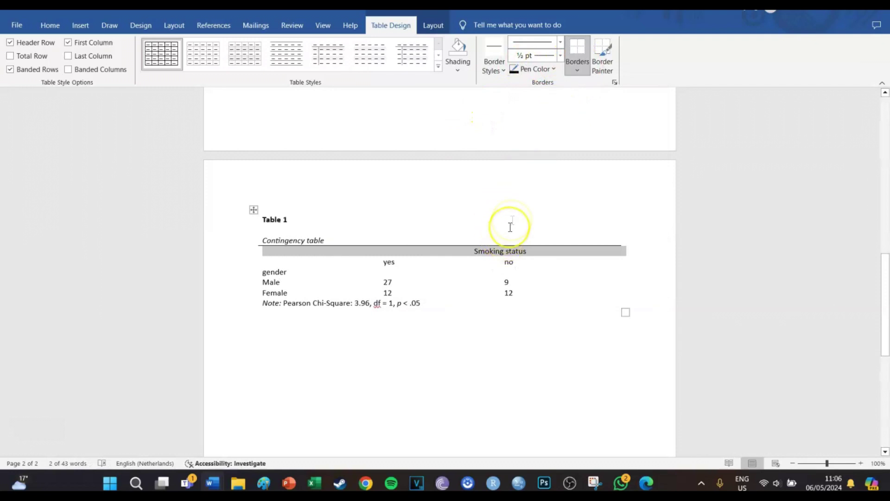
pyautogui.click(577, 68)
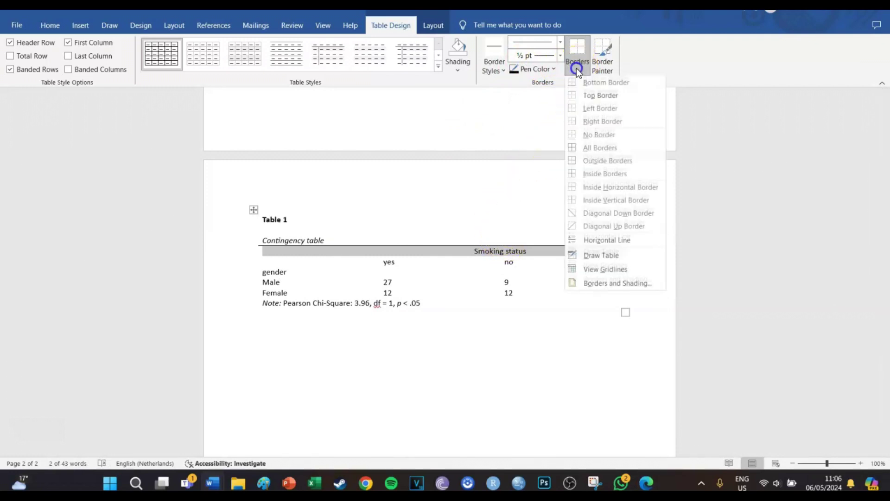
pyautogui.click(607, 83)
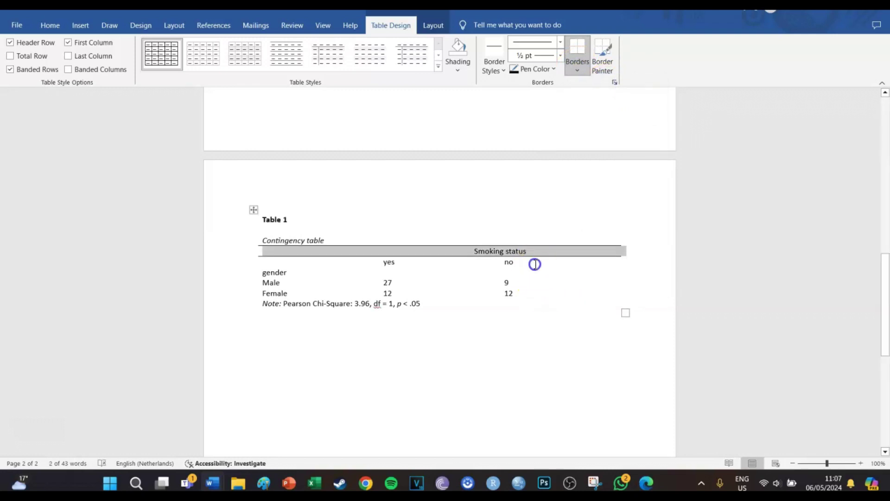
# Paint a border line beneath the "gender" cell and add a bottom border to the "yes" and "no" cells.
pyautogui.moveTo(535, 264); pyautogui.dragTo(427, 260)
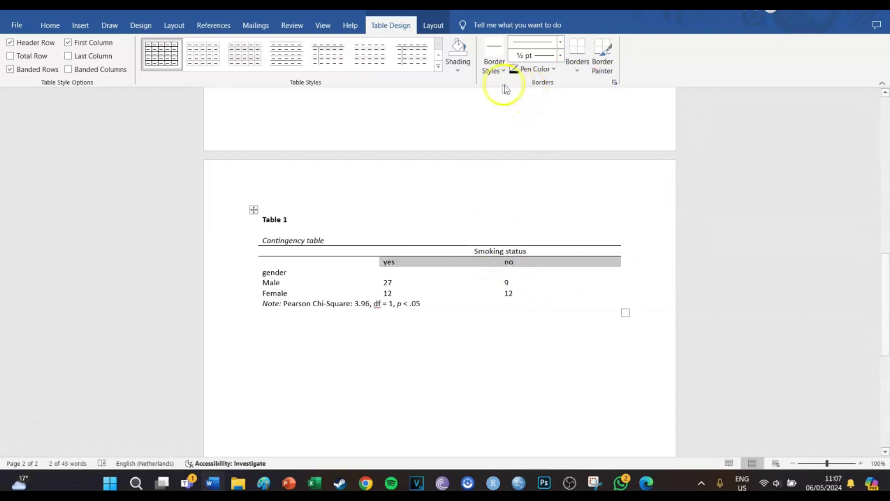
pyautogui.click(494, 50)
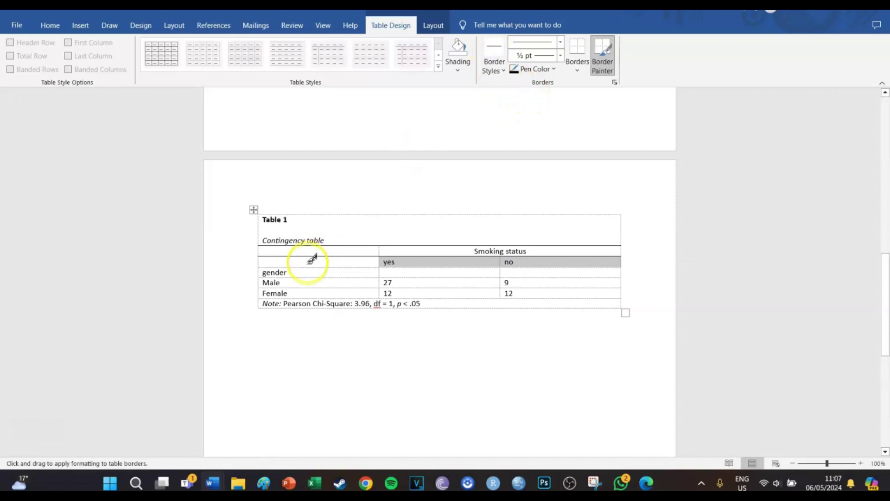
pyautogui.click(304, 277)
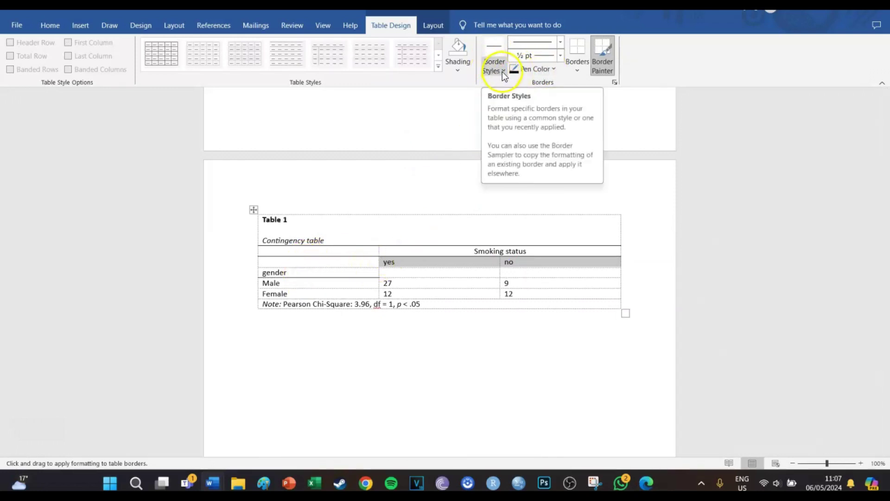
pyautogui.click(613, 52)
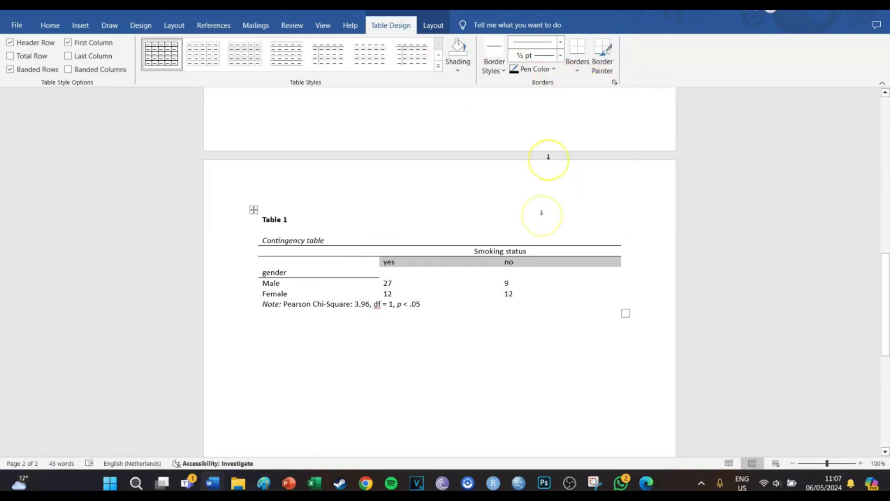
pyautogui.click(579, 63)
pyautogui.click(591, 85)
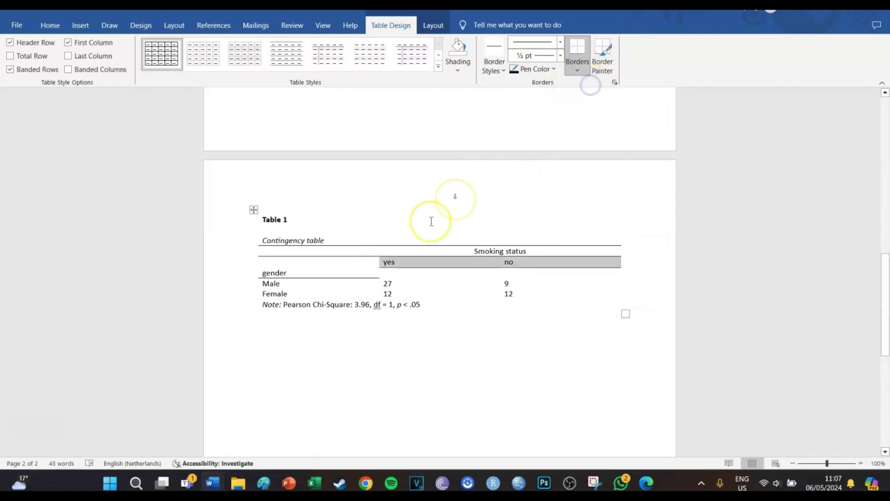
# Add a bottom border across the whole "Female" row, above the note.
pyautogui.click(350, 273)
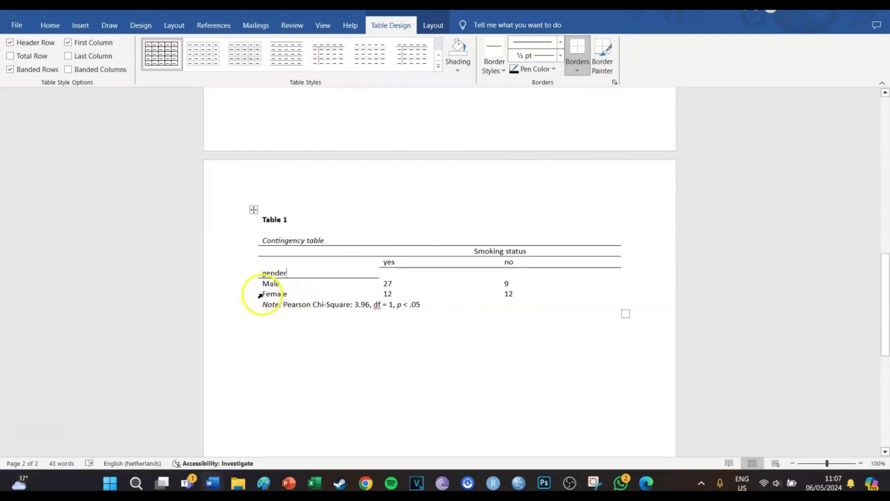
pyautogui.moveTo(443, 308); pyautogui.dragTo(224, 311)
pyautogui.click(363, 294)
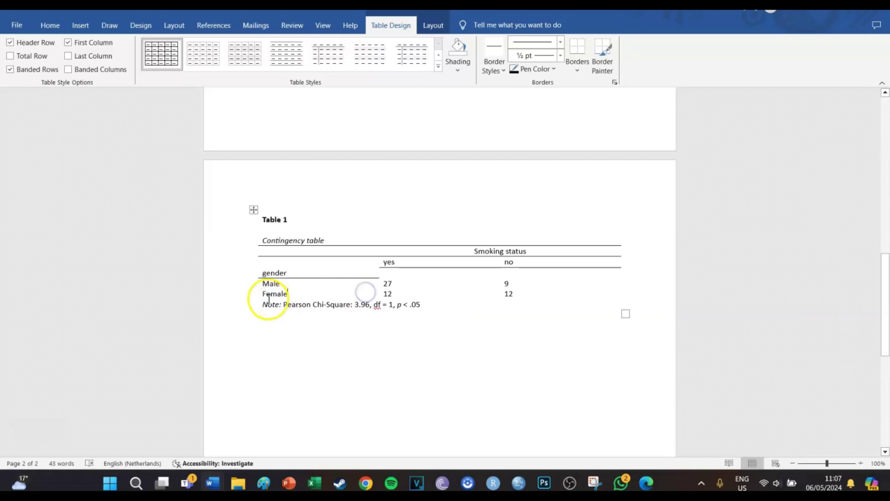
pyautogui.click(258, 298)
pyautogui.click(264, 294)
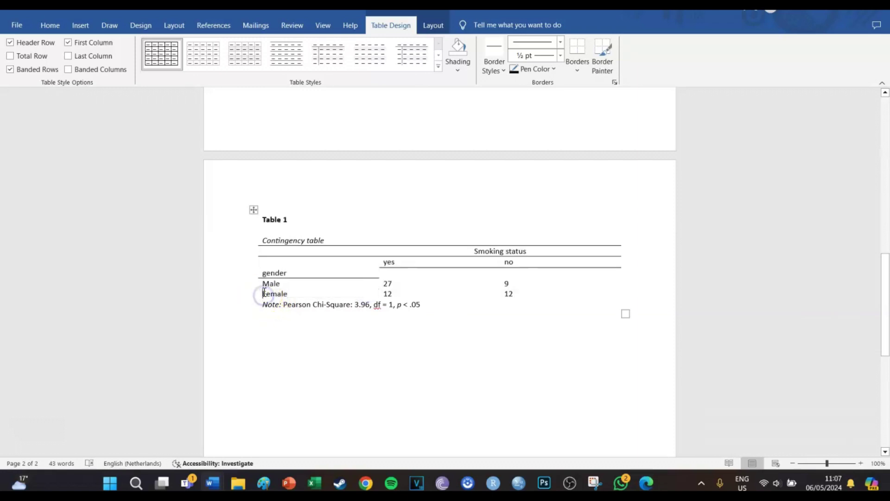
pyautogui.click(258, 295)
pyautogui.click(264, 294)
pyautogui.moveTo(264, 294); pyautogui.dragTo(533, 294)
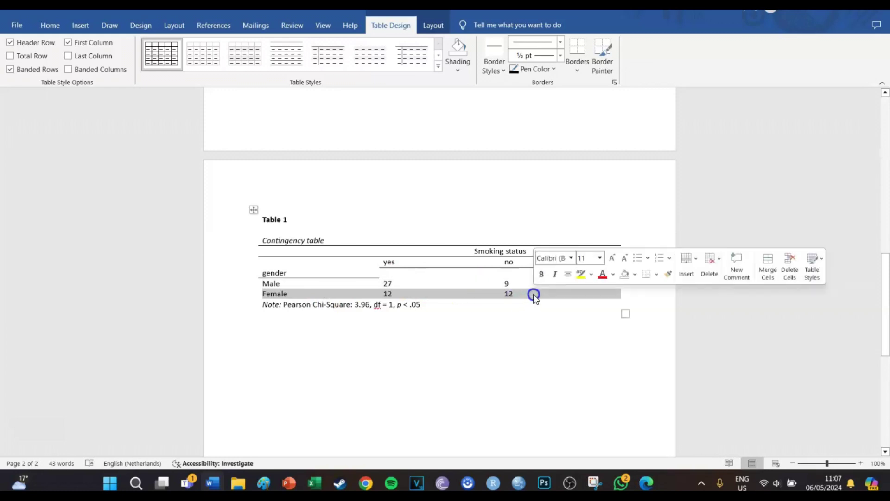
pyautogui.click(577, 48)
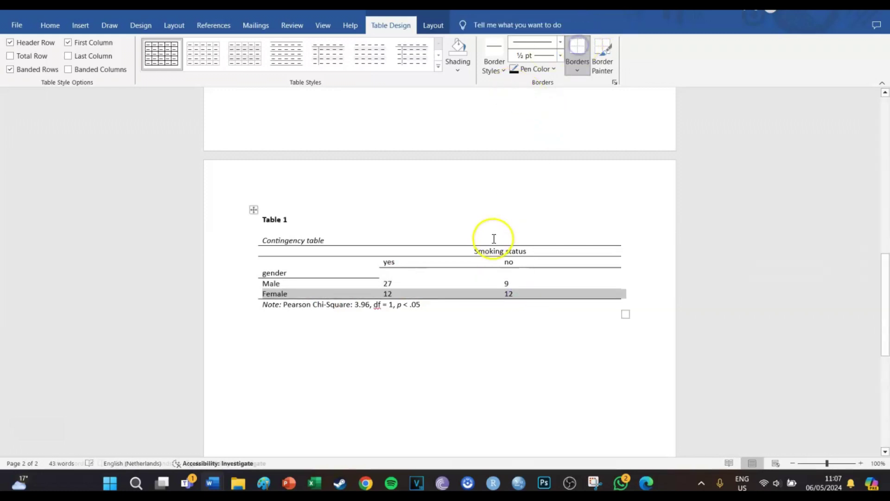
# Set the font of the entire table to Times New Roman, size 12.
pyautogui.click(461, 309)
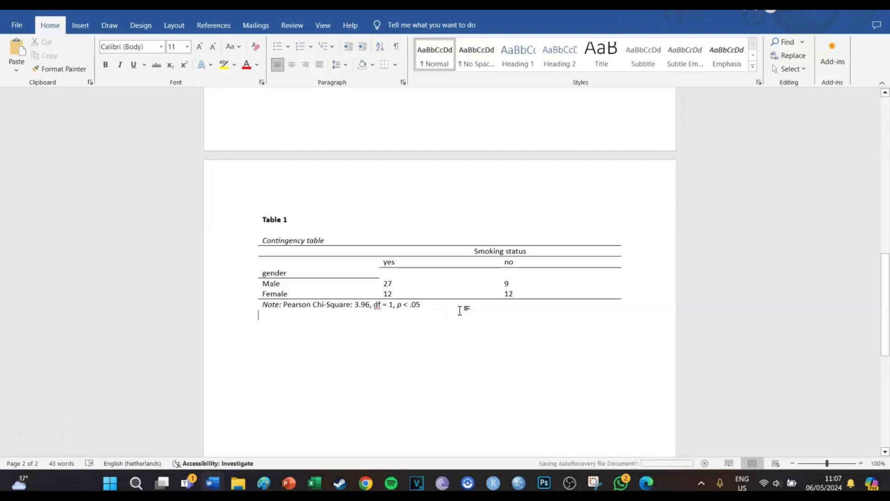
pyautogui.click(443, 306)
pyautogui.moveTo(442, 306); pyautogui.dragTo(268, 230)
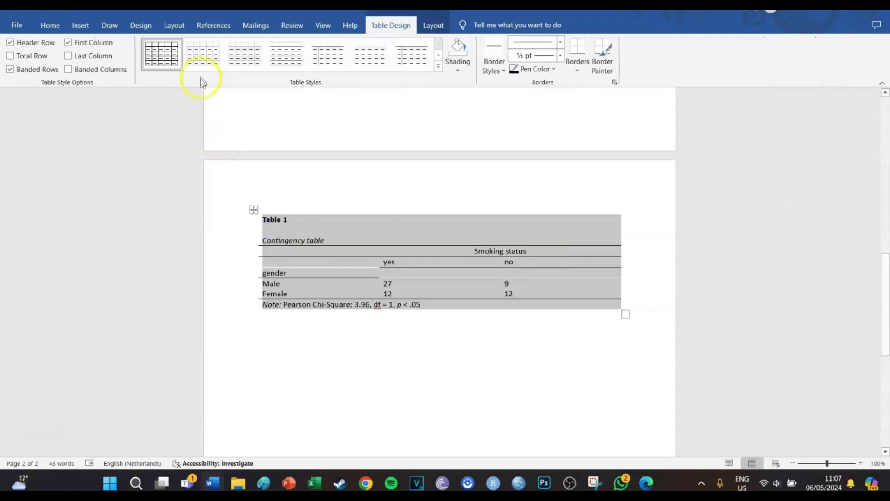
pyautogui.click(61, 29)
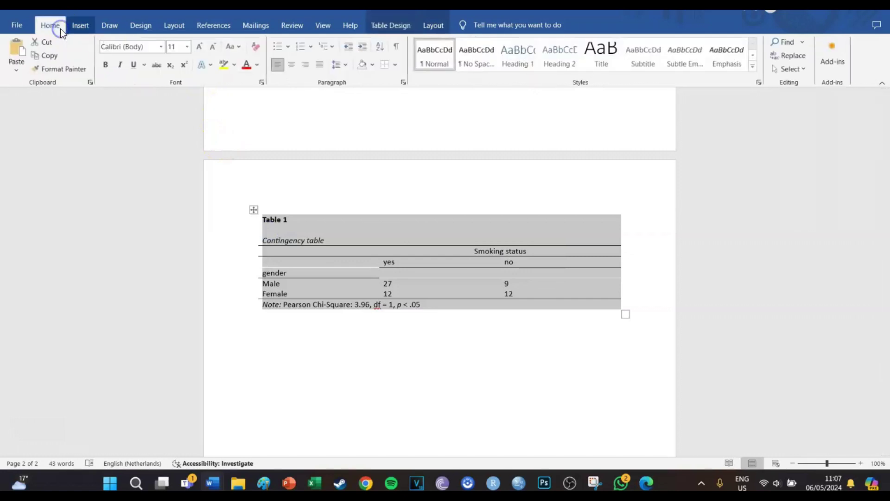
pyautogui.click(161, 46)
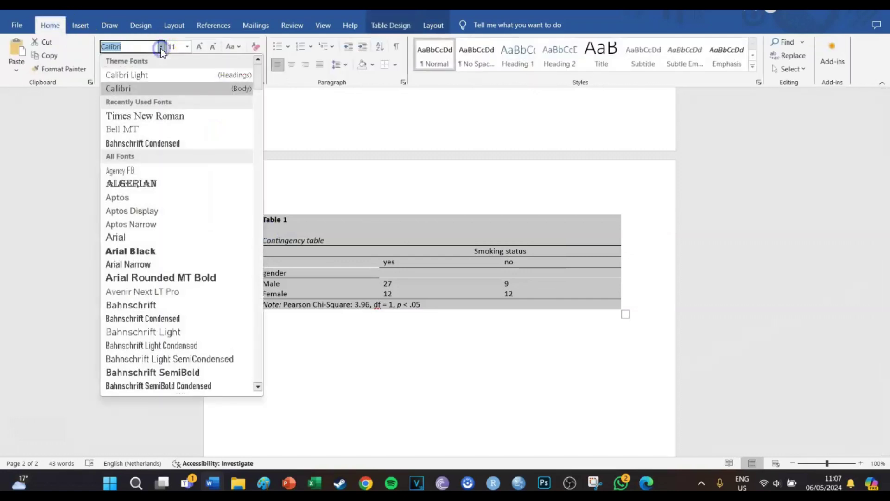
pyautogui.click(146, 117)
pyautogui.click(187, 47)
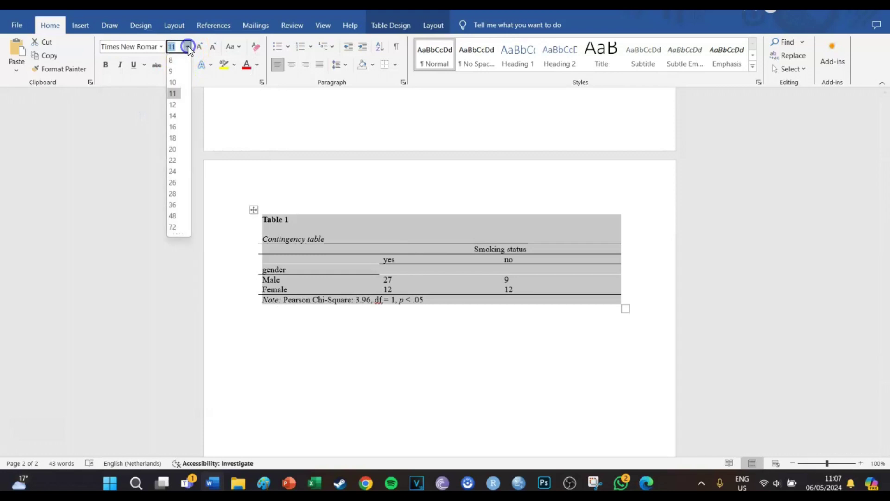
pyautogui.click(175, 106)
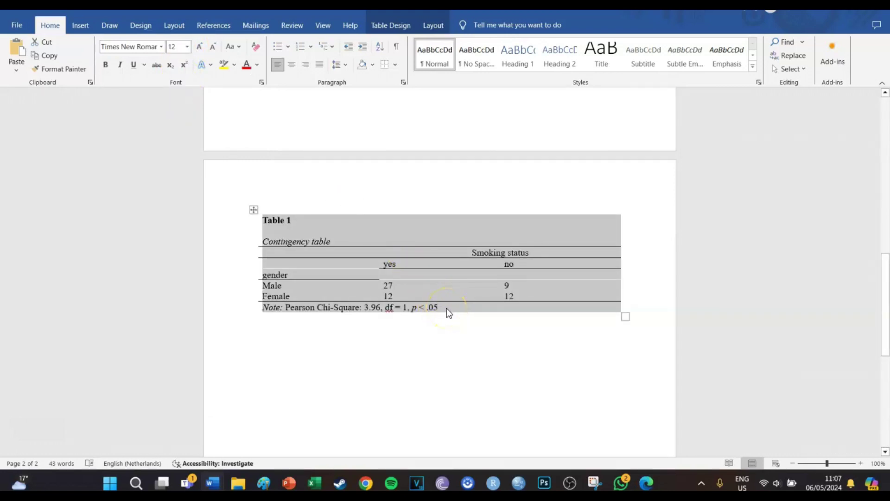
# Try distributing the table's columns evenly.
pyautogui.rightClick(254, 211)
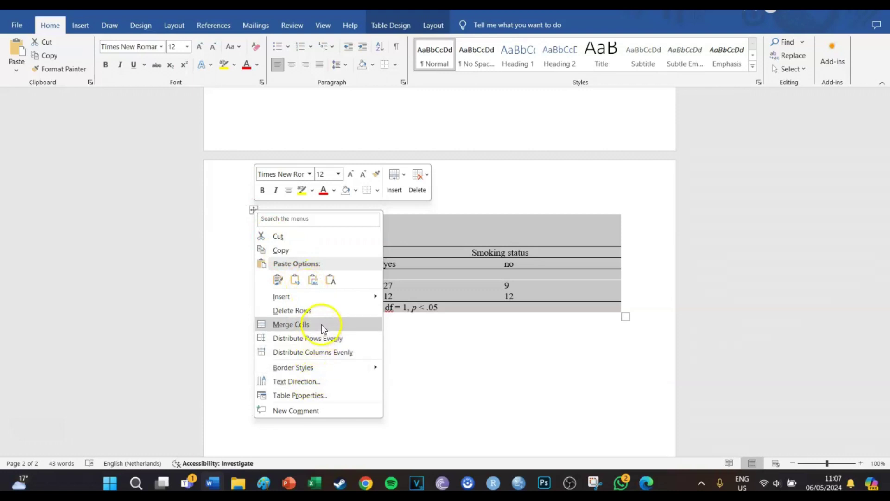
pyautogui.click(335, 353)
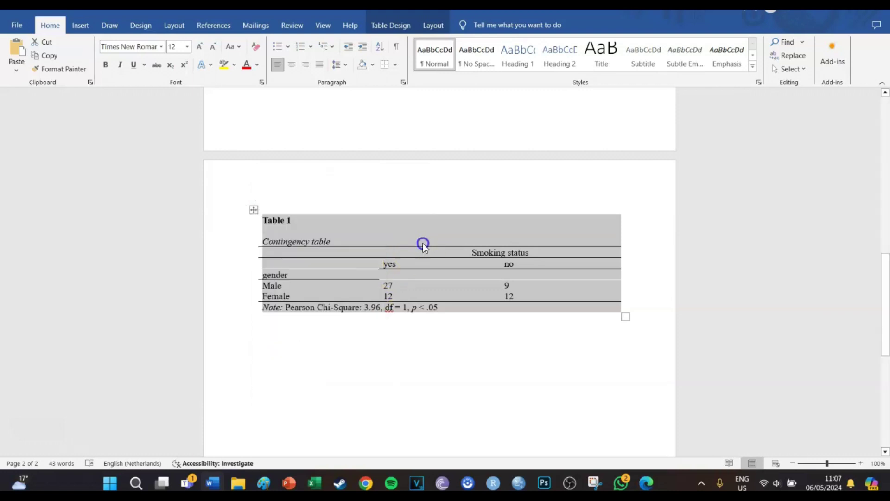
pyautogui.click(403, 241)
# AutoFit the whole table to its contents and deselect it.
pyautogui.rightClick(253, 210)
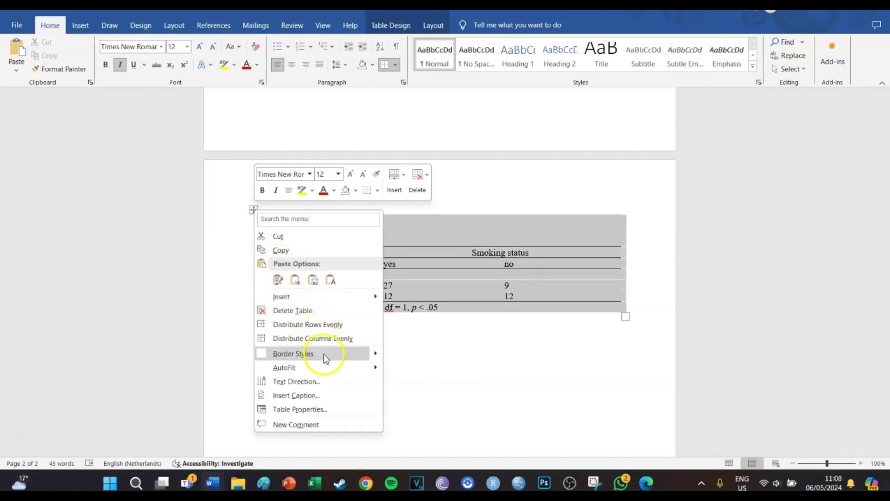
pyautogui.moveTo(326, 368)
pyautogui.click(416, 369)
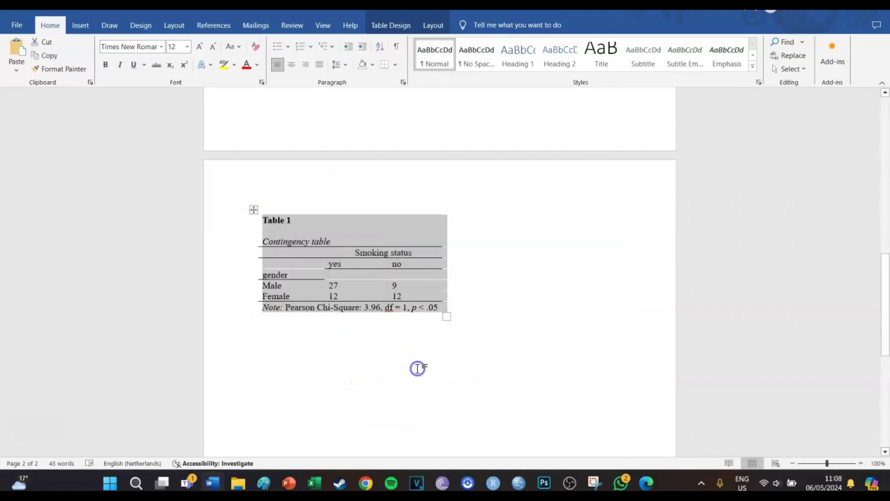
pyautogui.click(511, 309)
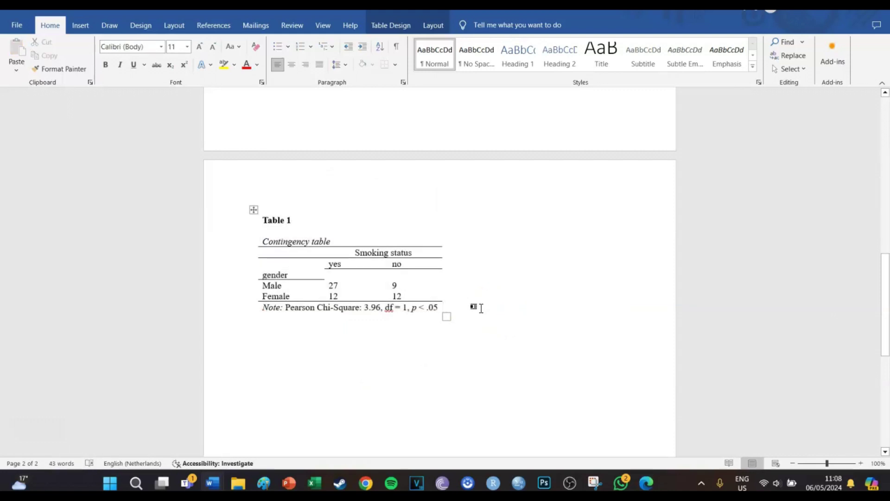
pyautogui.click(473, 308)
pyautogui.click(329, 224)
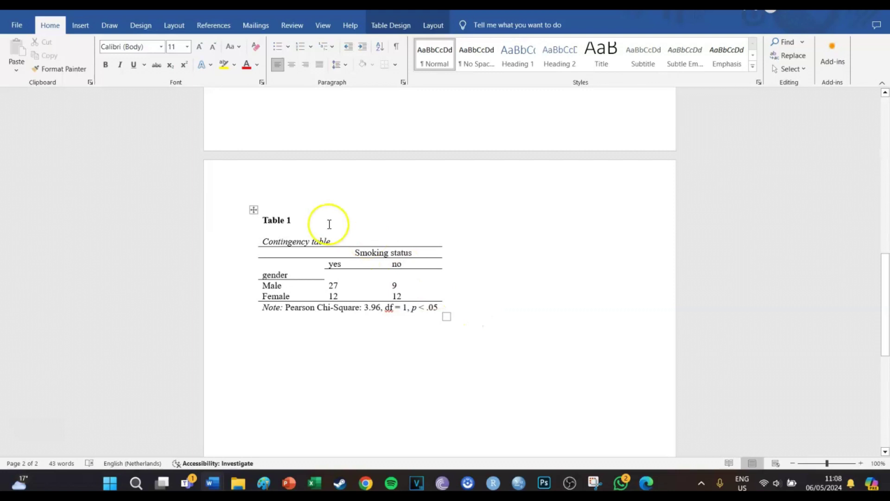